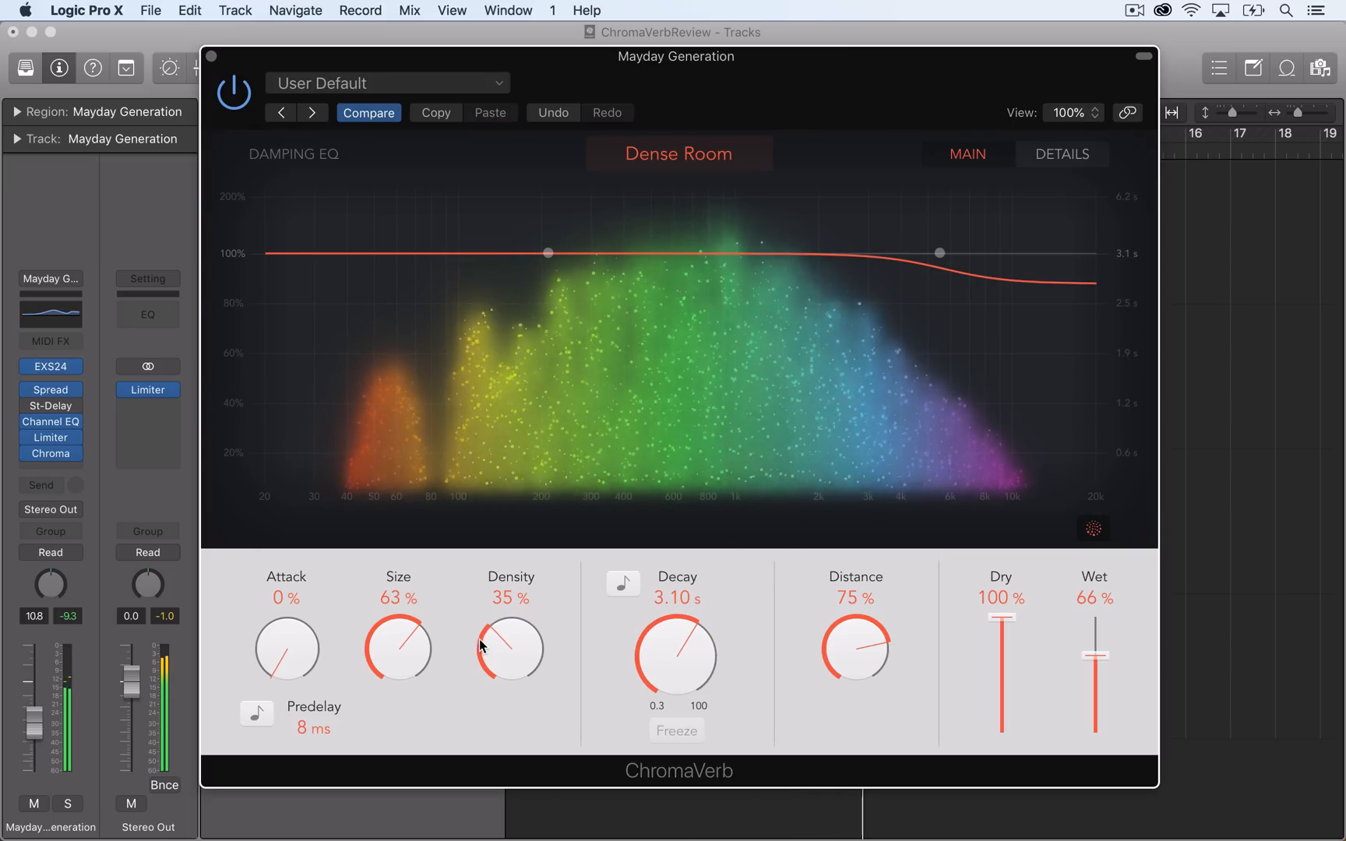
Set the reverb's density to 44%, decay to 1.30 s and distance to 44% on the Mayday Generation track.
mouse_move(510, 634)
left_mouse_down()
mouse_move(536, 533)
mouse_move(527, 623)
left_mouse_up()
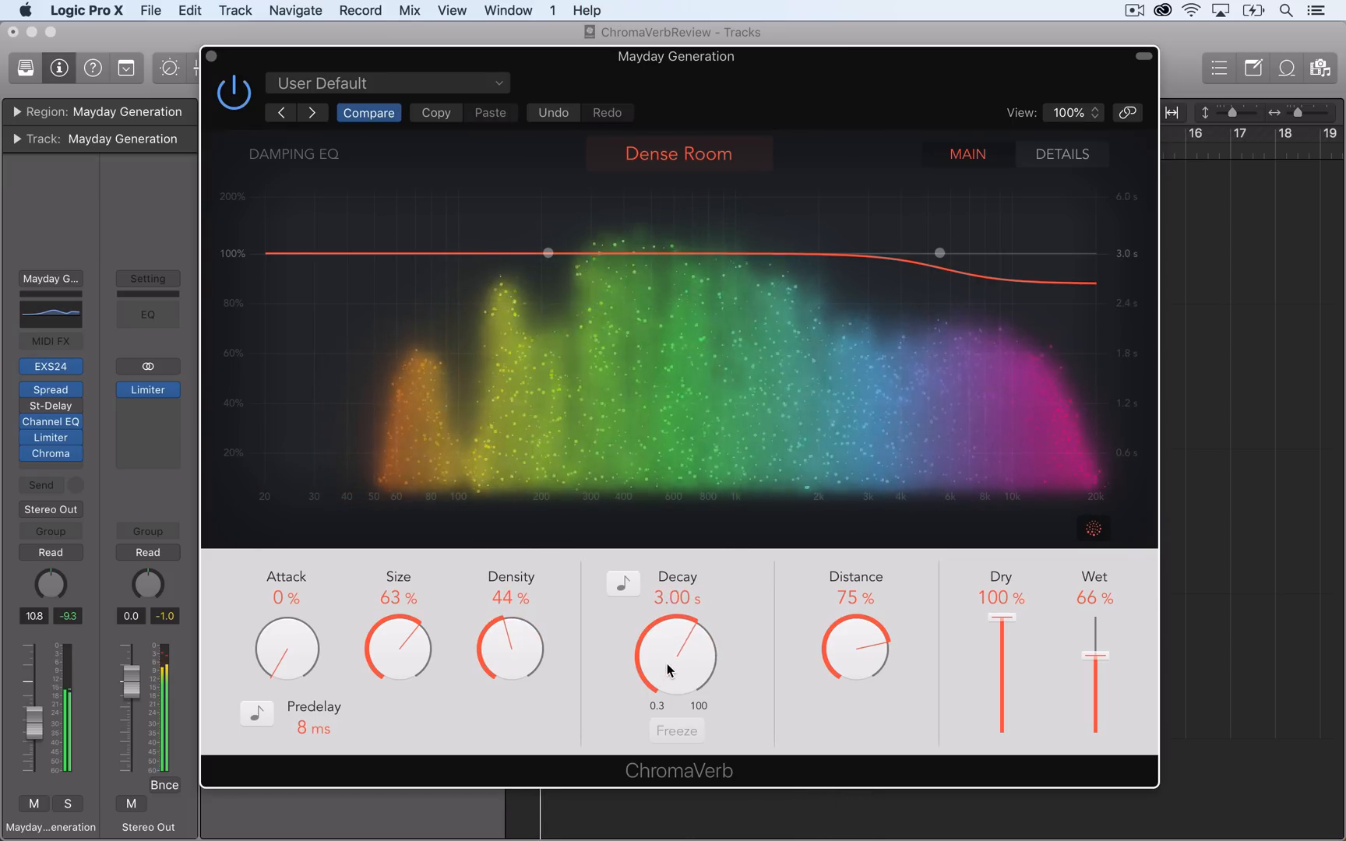
left_click_drag(675, 654, 658, 677)
left_click_drag(869, 670, 896, 735)
left_click_drag(711, 668, 713, 658)
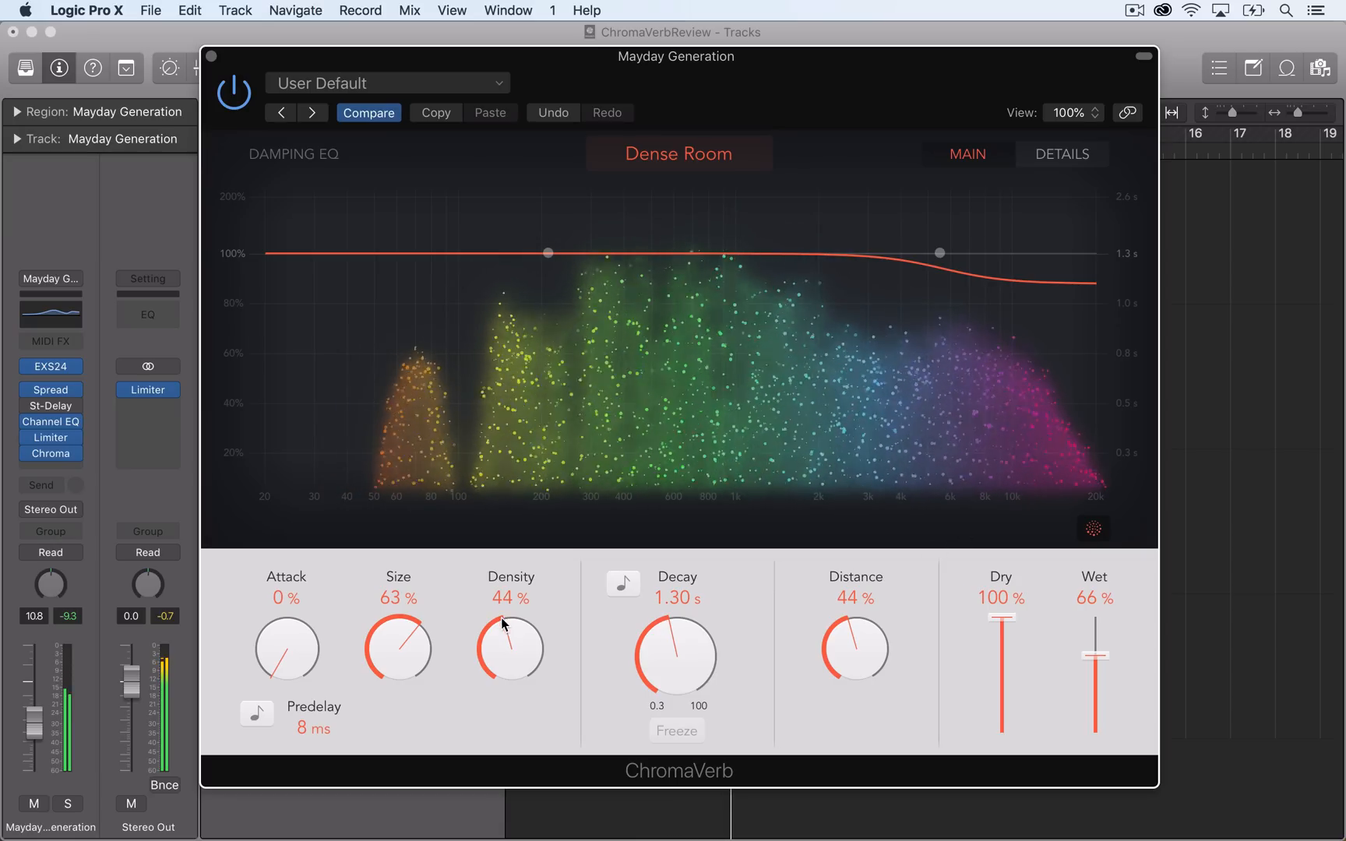
Set the reverb's density to 78%, and adjust its decay and distance by ear during playback.
left_click_drag(501, 640, 556, 550)
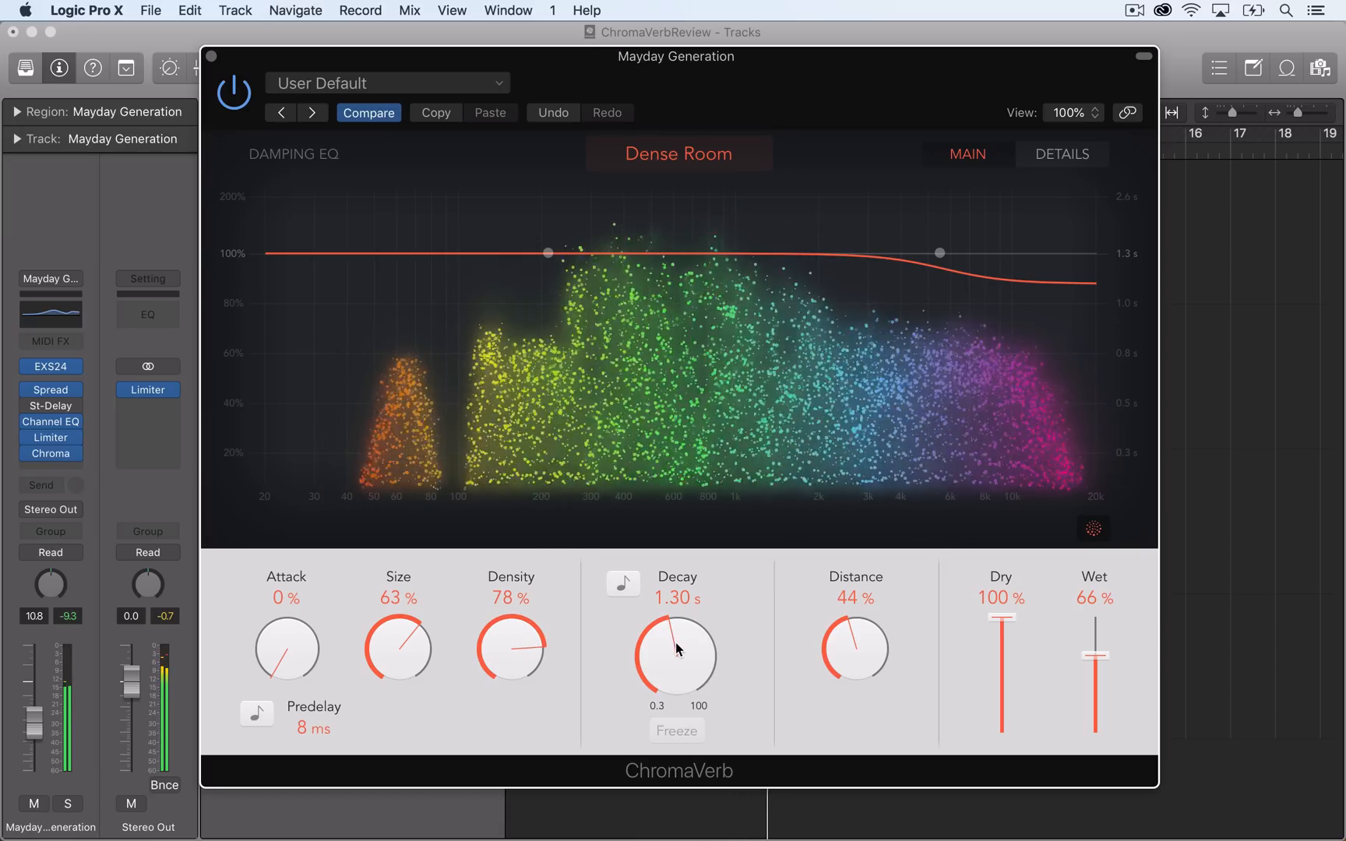
left_click_drag(679, 627, 750, 523)
left_click_drag(846, 644, 885, 567)
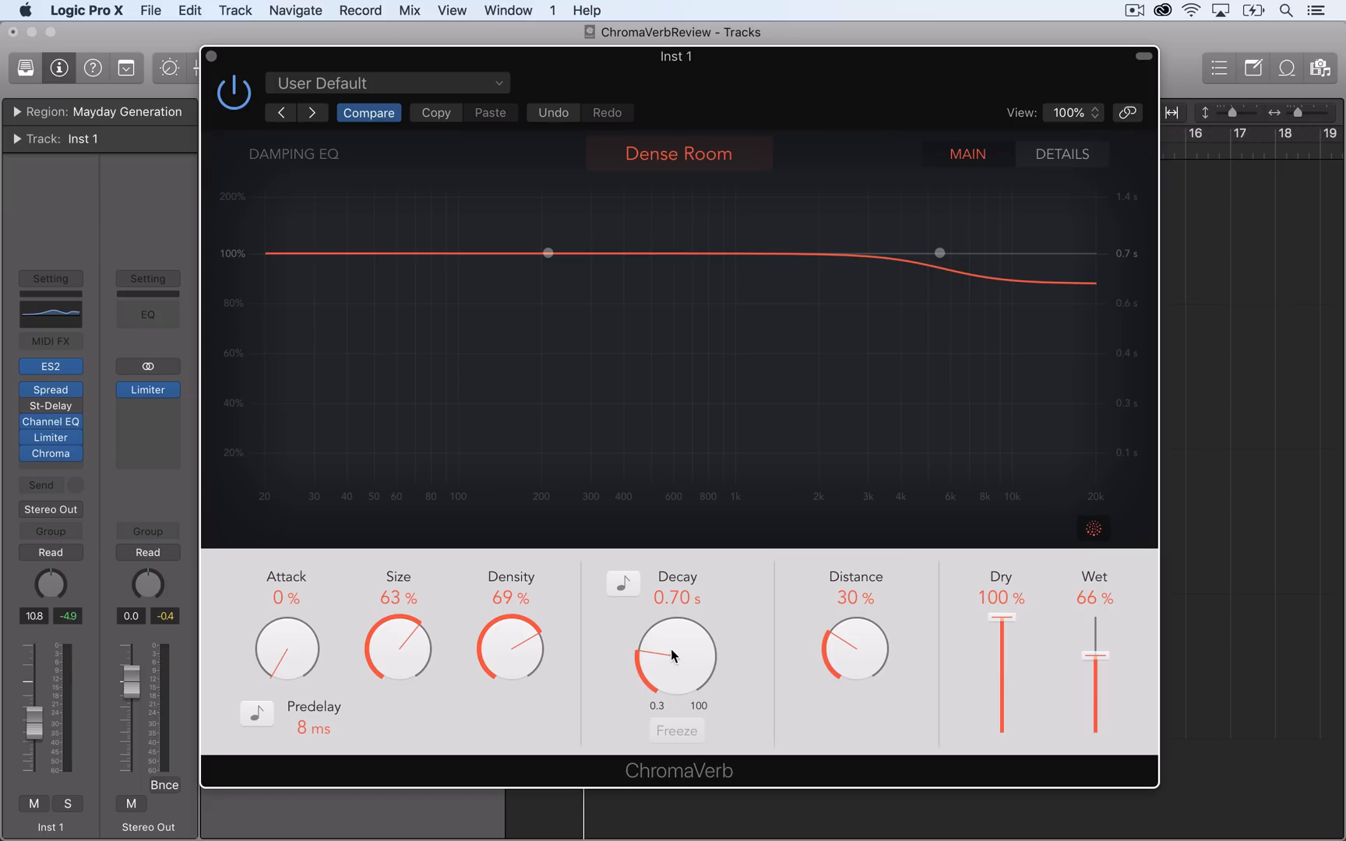
left_click_drag(743, 540, 908, 535)
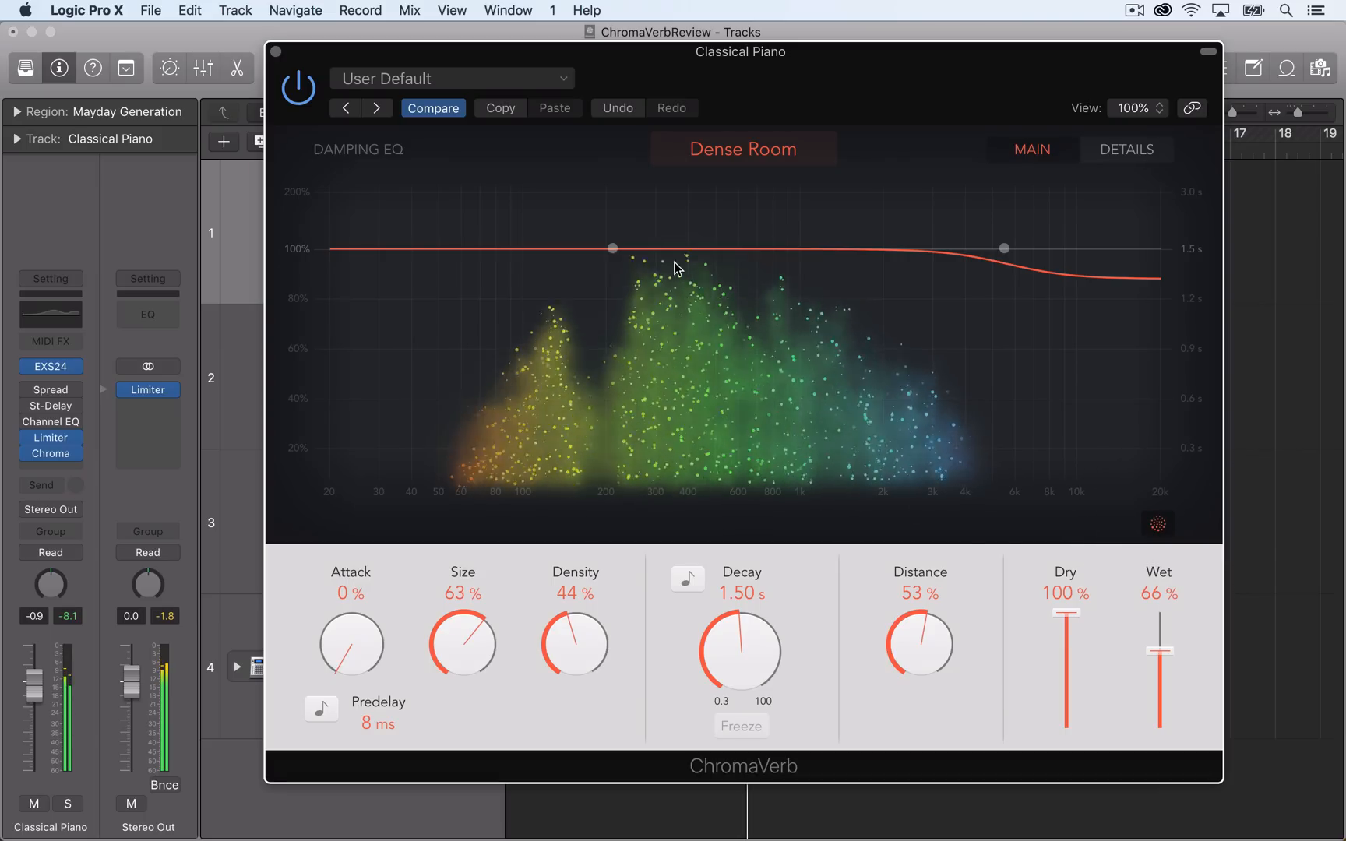
Change the reverb's room type to Room and audition the Classical Piano track while varying the wet level, ending at 100%.
left_click(751, 152)
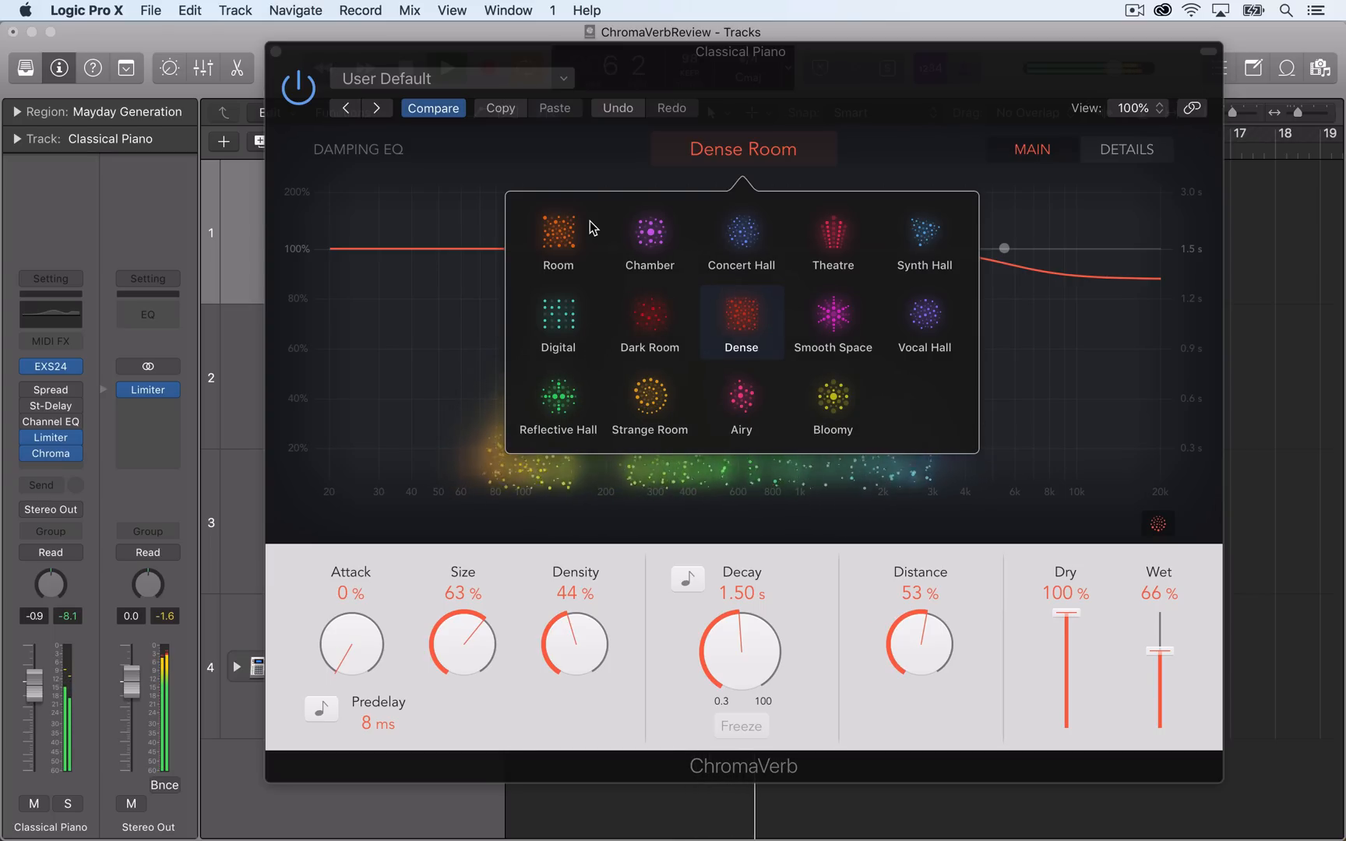
left_click(559, 238)
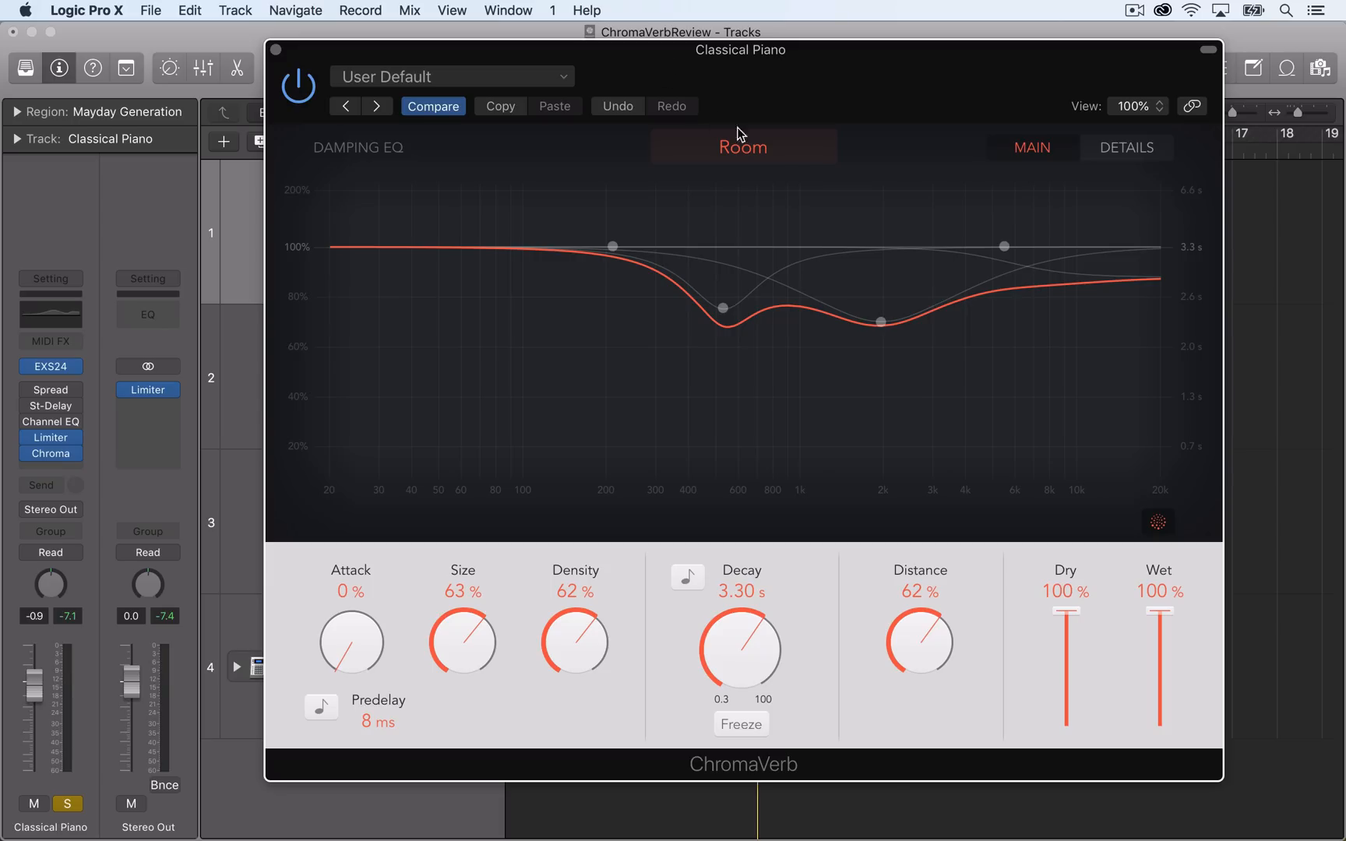
left_click(777, 148)
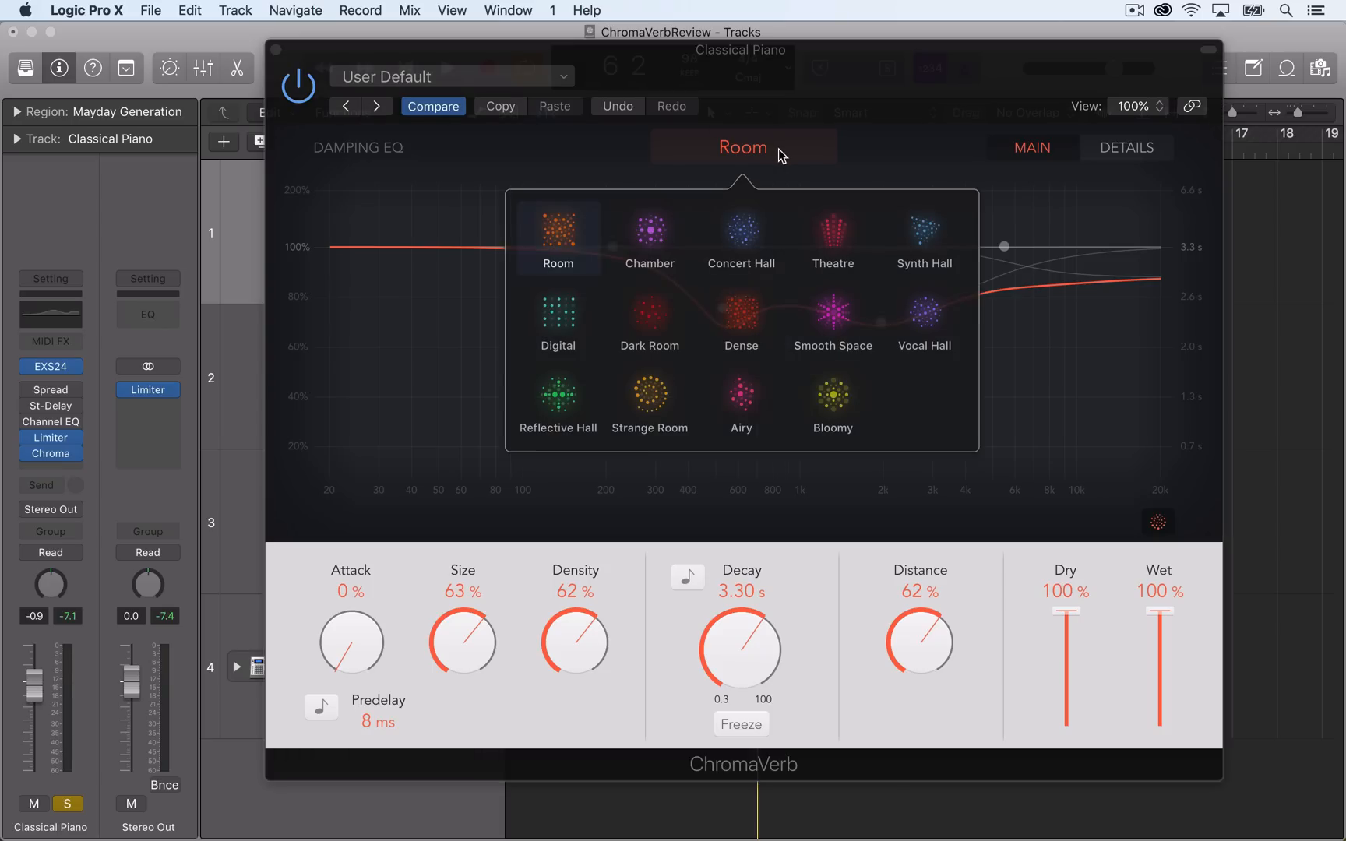
left_click(567, 244)
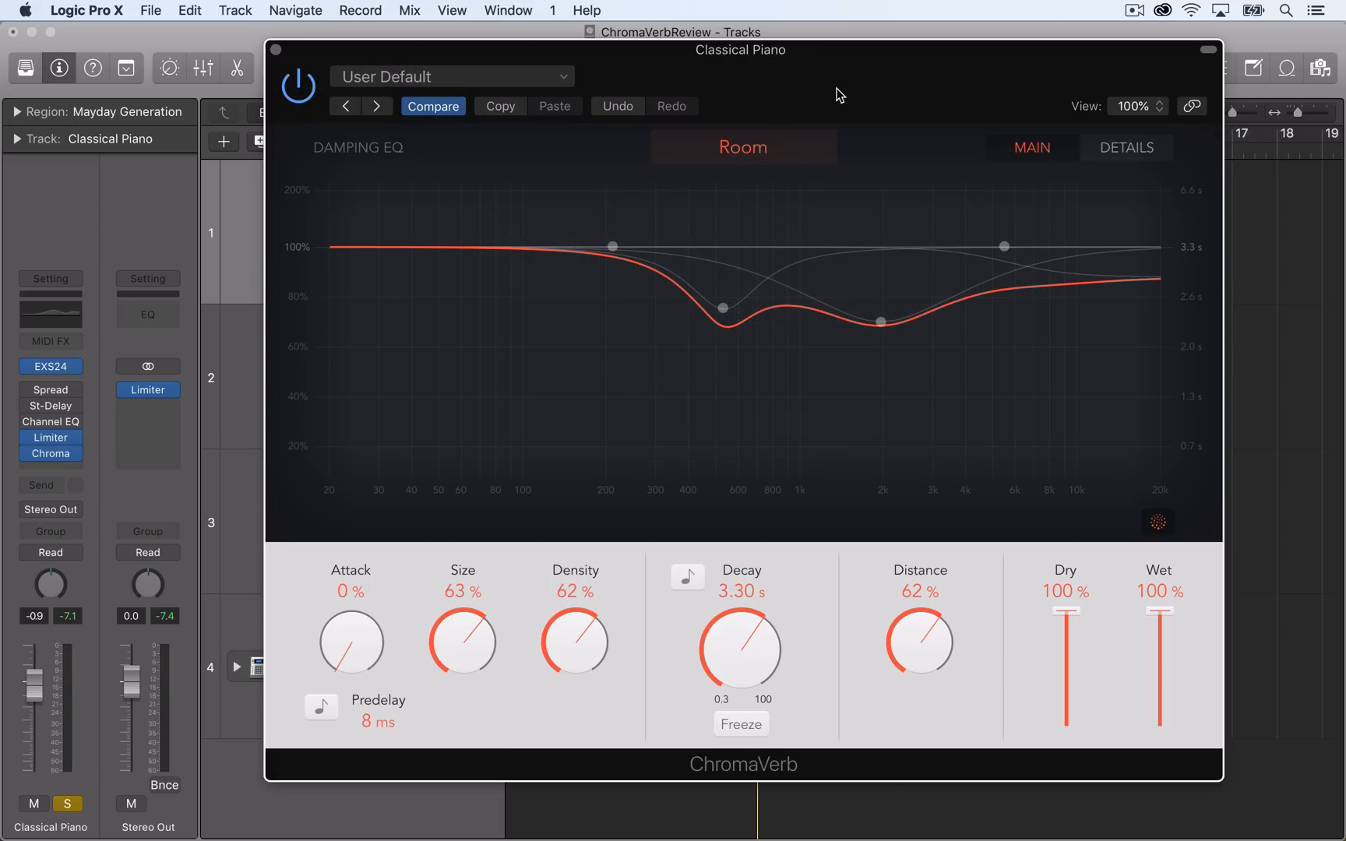
key("space")
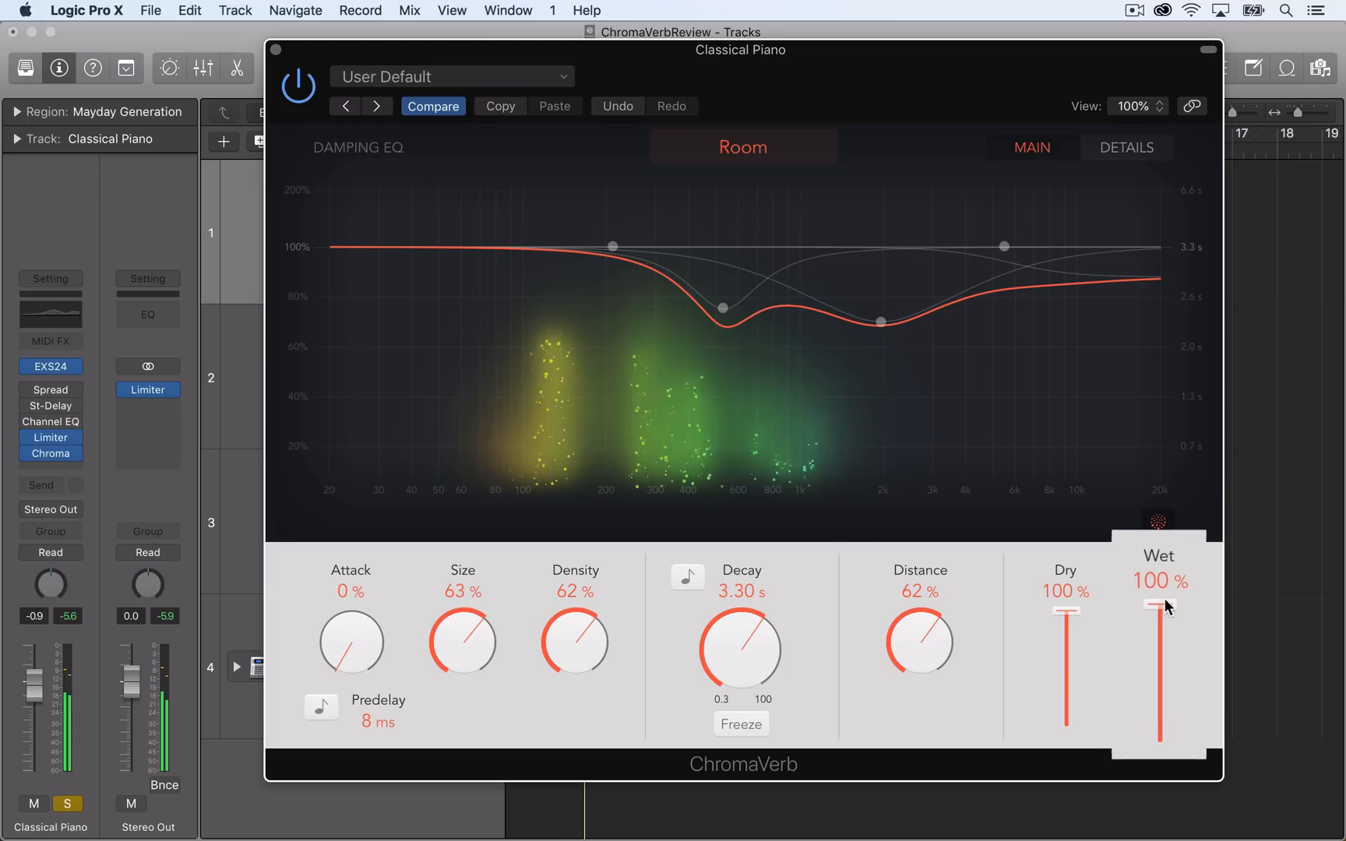
mouse_move(1166, 594)
left_mouse_down()
mouse_move(1172, 768)
mouse_move(1177, 582)
left_mouse_up()
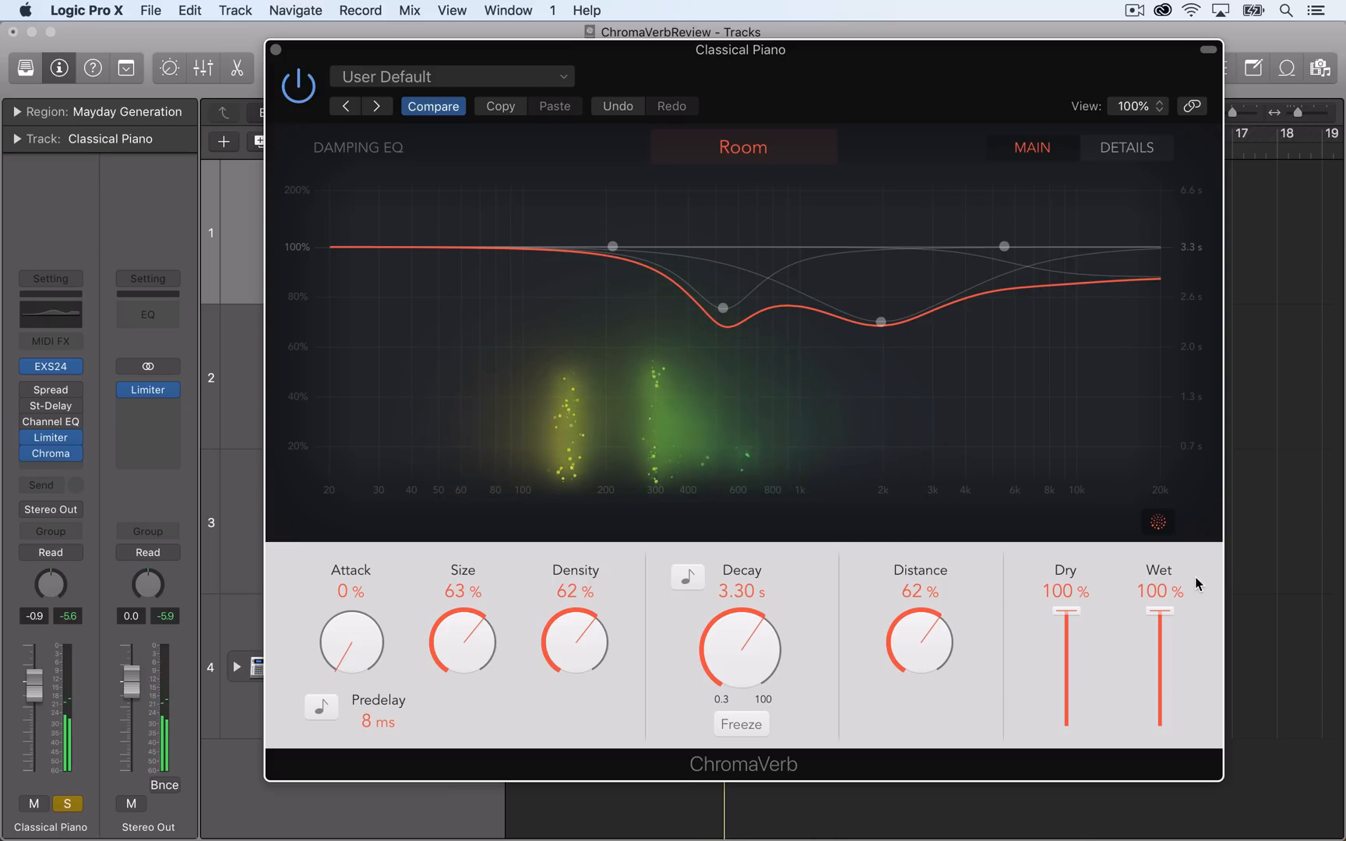
Change the room type to Chamber and audition it by lowering the wet level and returning it to 100%.
left_click(752, 154)
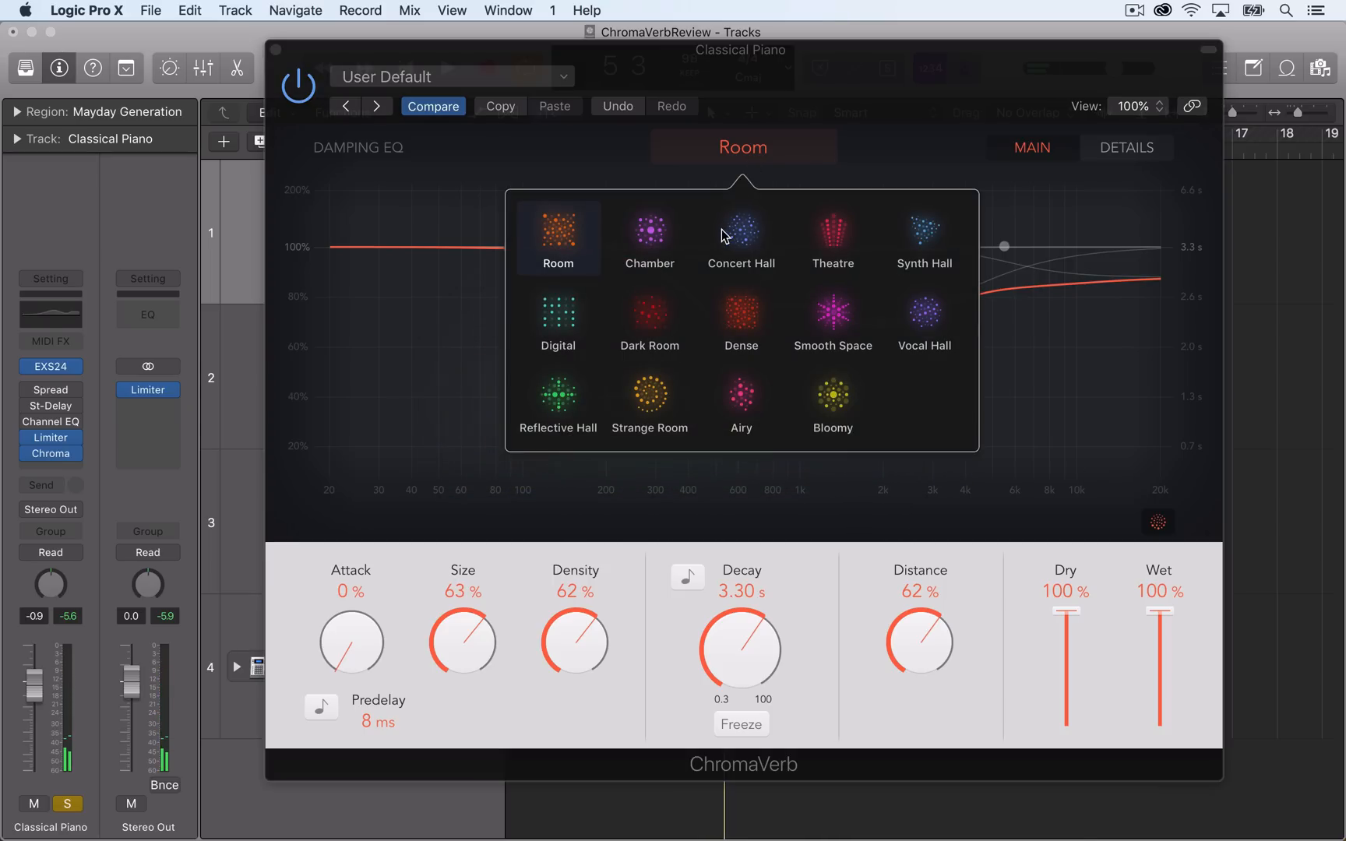
left_click(659, 233)
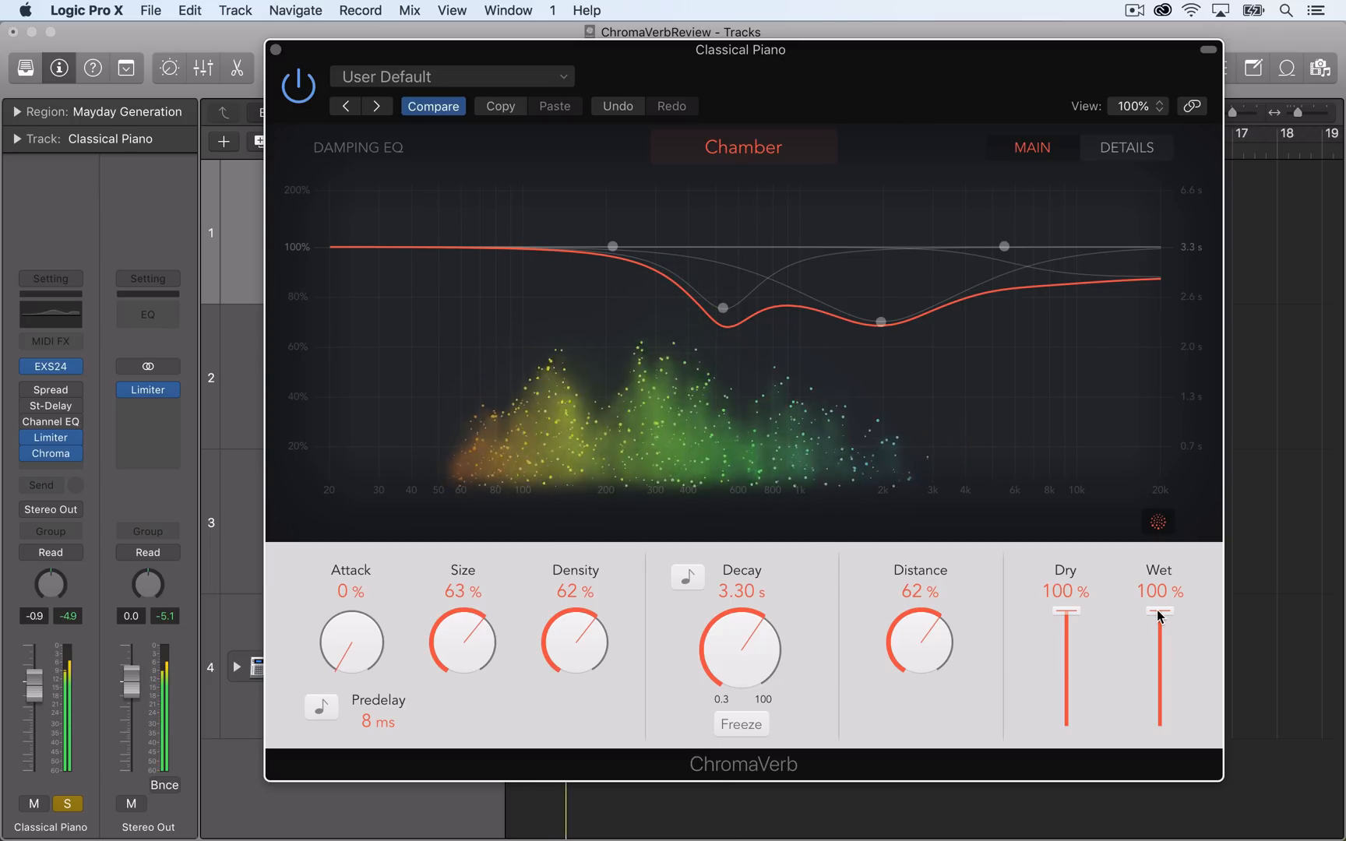
mouse_move(1158, 615)
left_mouse_down()
mouse_move(1156, 595)
mouse_move(1163, 777)
mouse_move(1181, 628)
left_mouse_up()
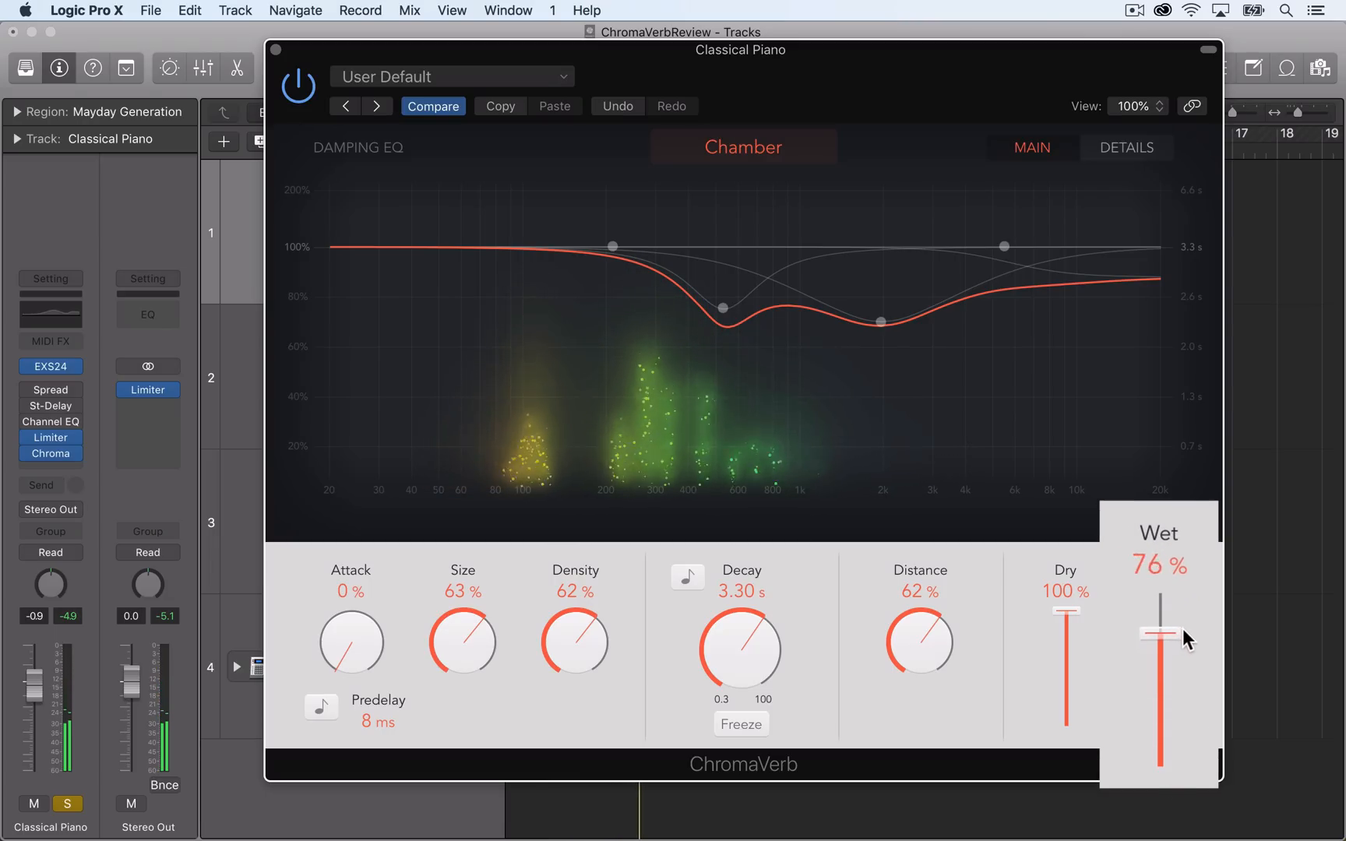
left_click_drag(1181, 578, 1182, 580)
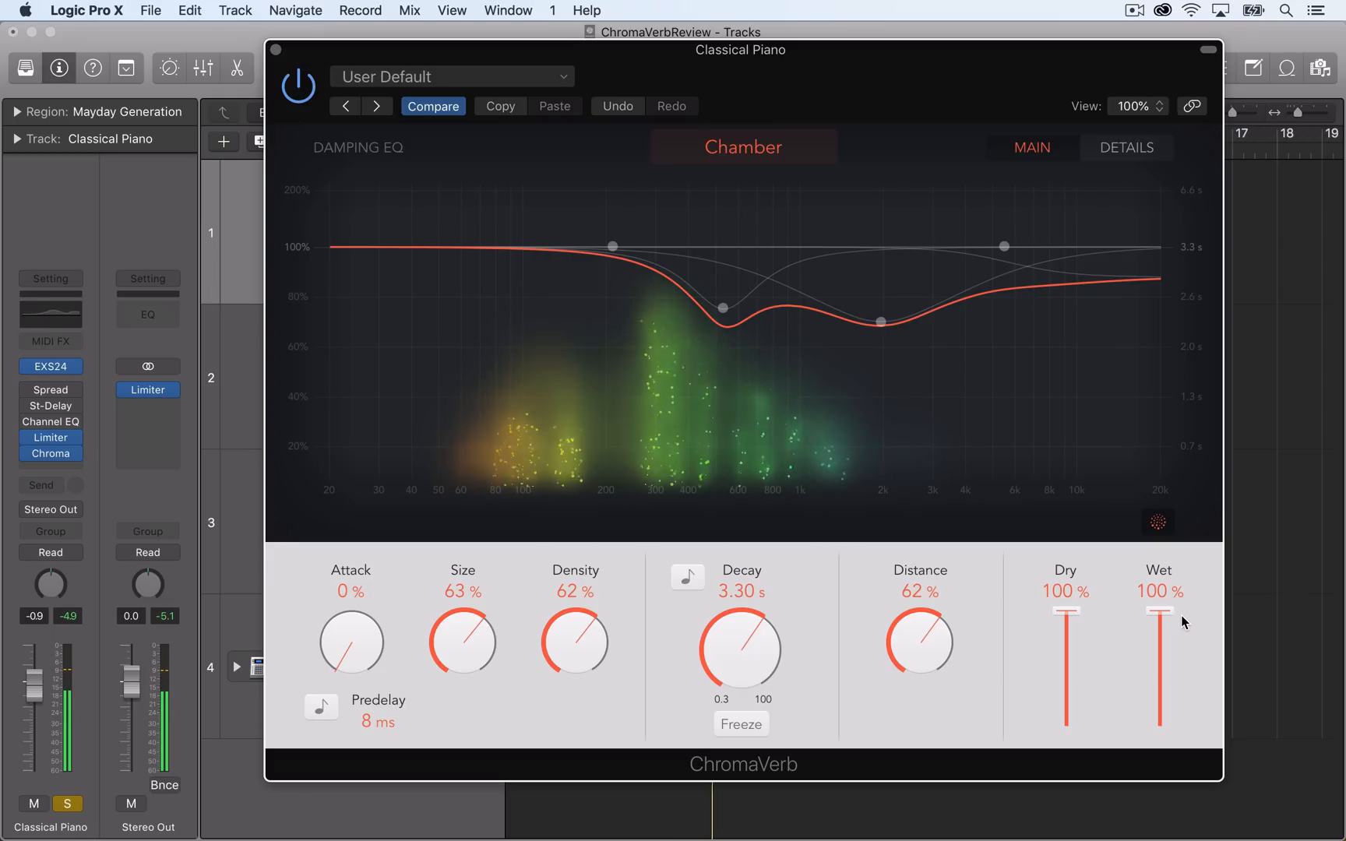
Change the room type to Concert Hall and play the piano while varying the wet level, ending at 100%.
left_click(782, 148)
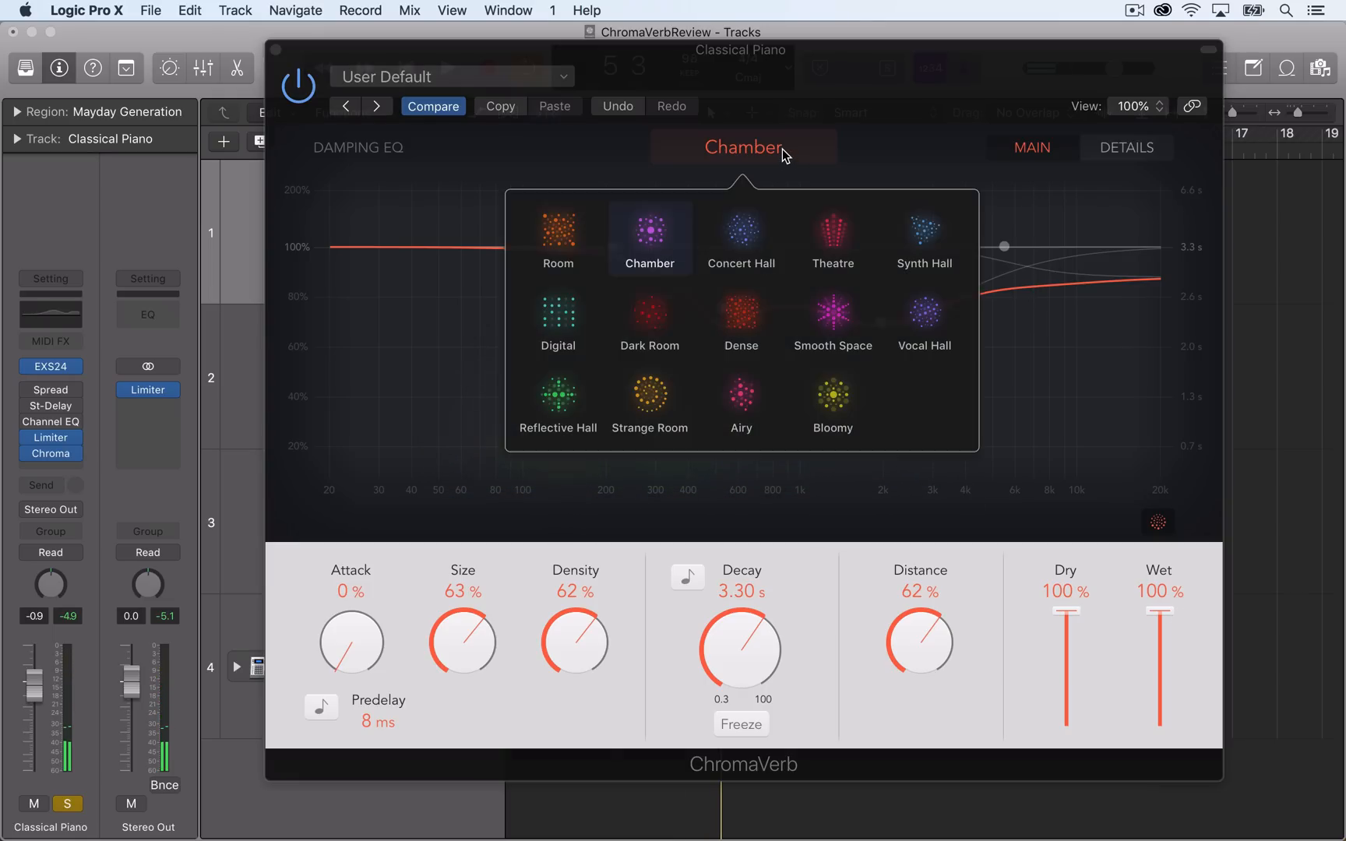
left_click(746, 230)
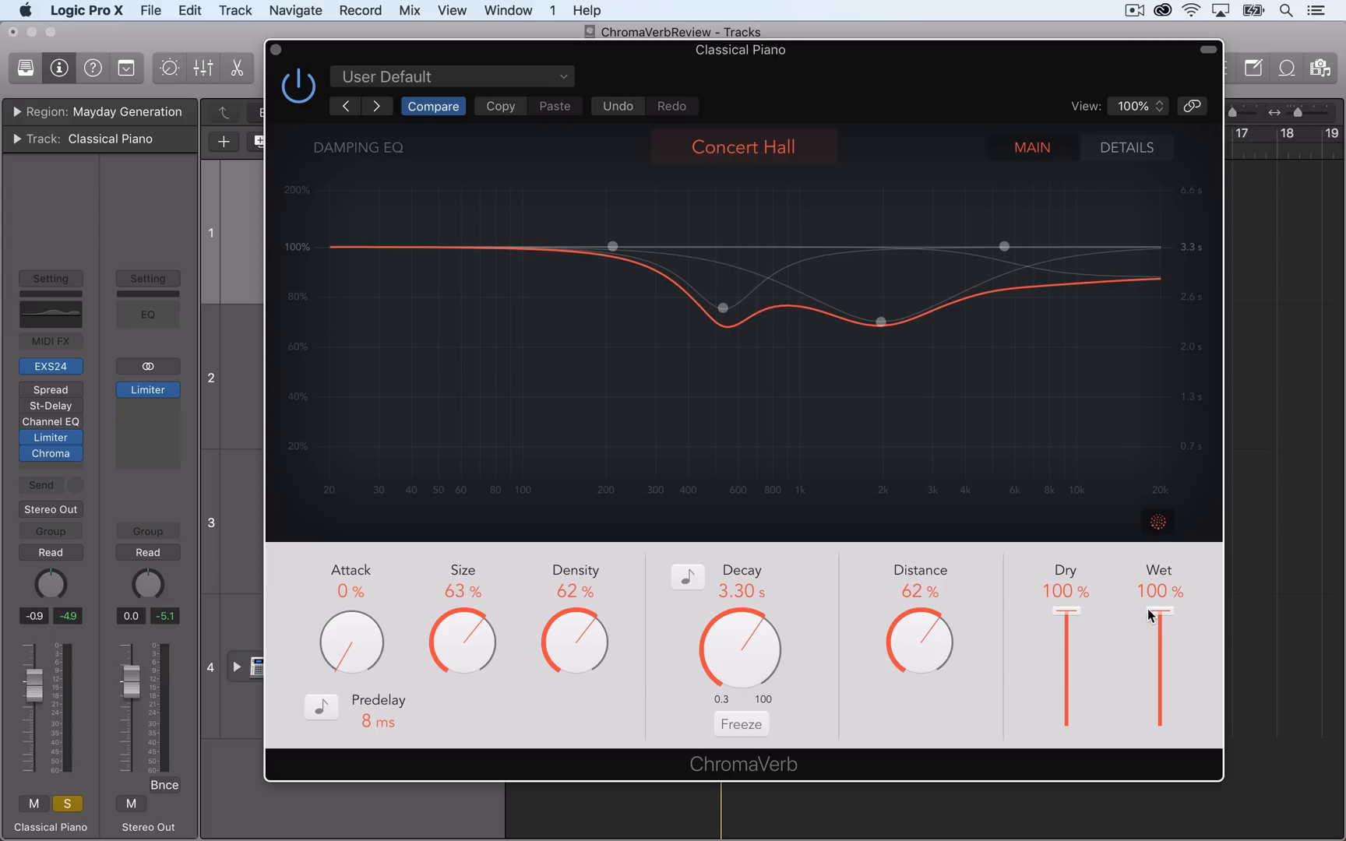
key("space")
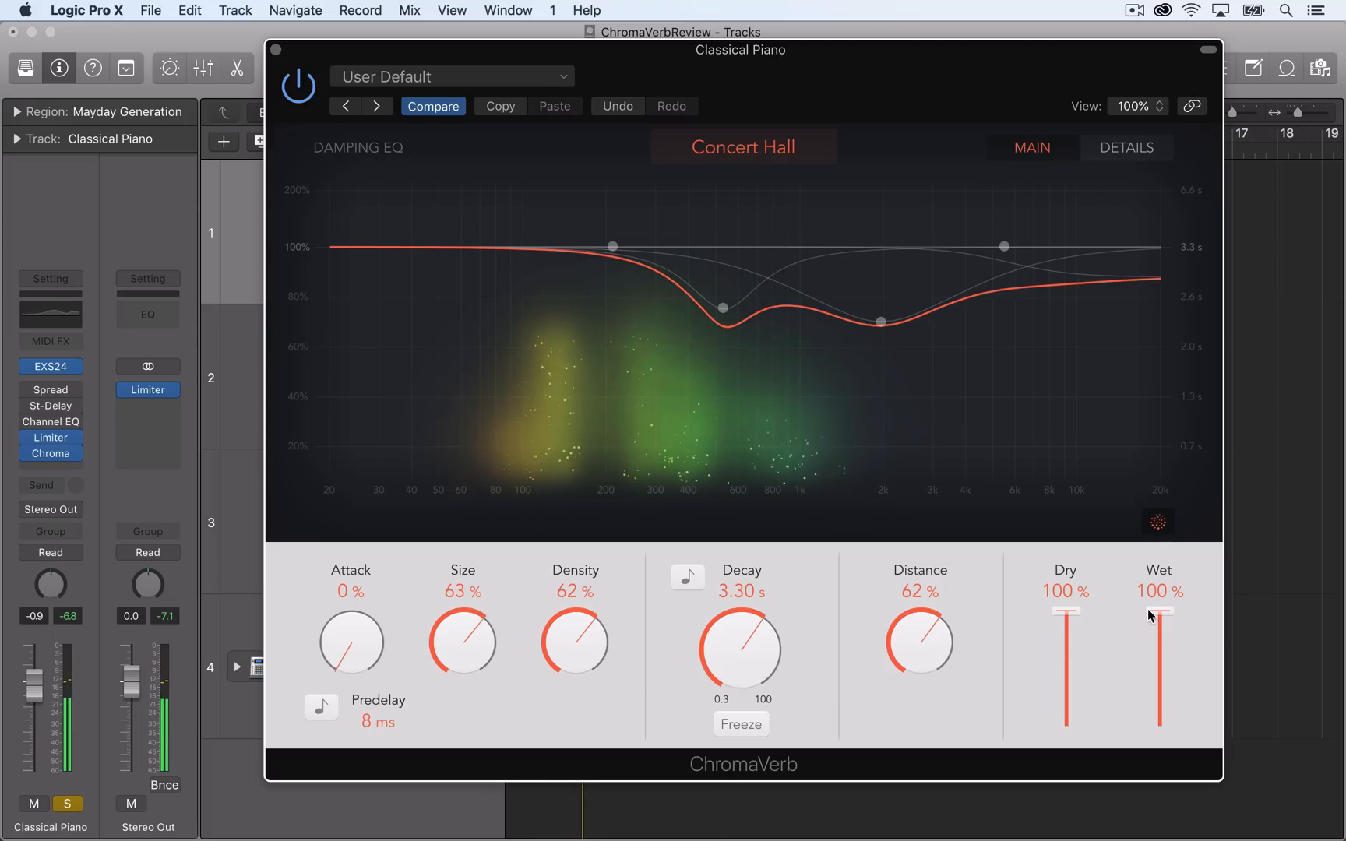
mouse_move(1147, 609)
left_mouse_down()
mouse_move(1153, 592)
mouse_move(1143, 764)
mouse_move(1145, 585)
left_mouse_up()
left_click_drag(1203, 545, 1203, 591)
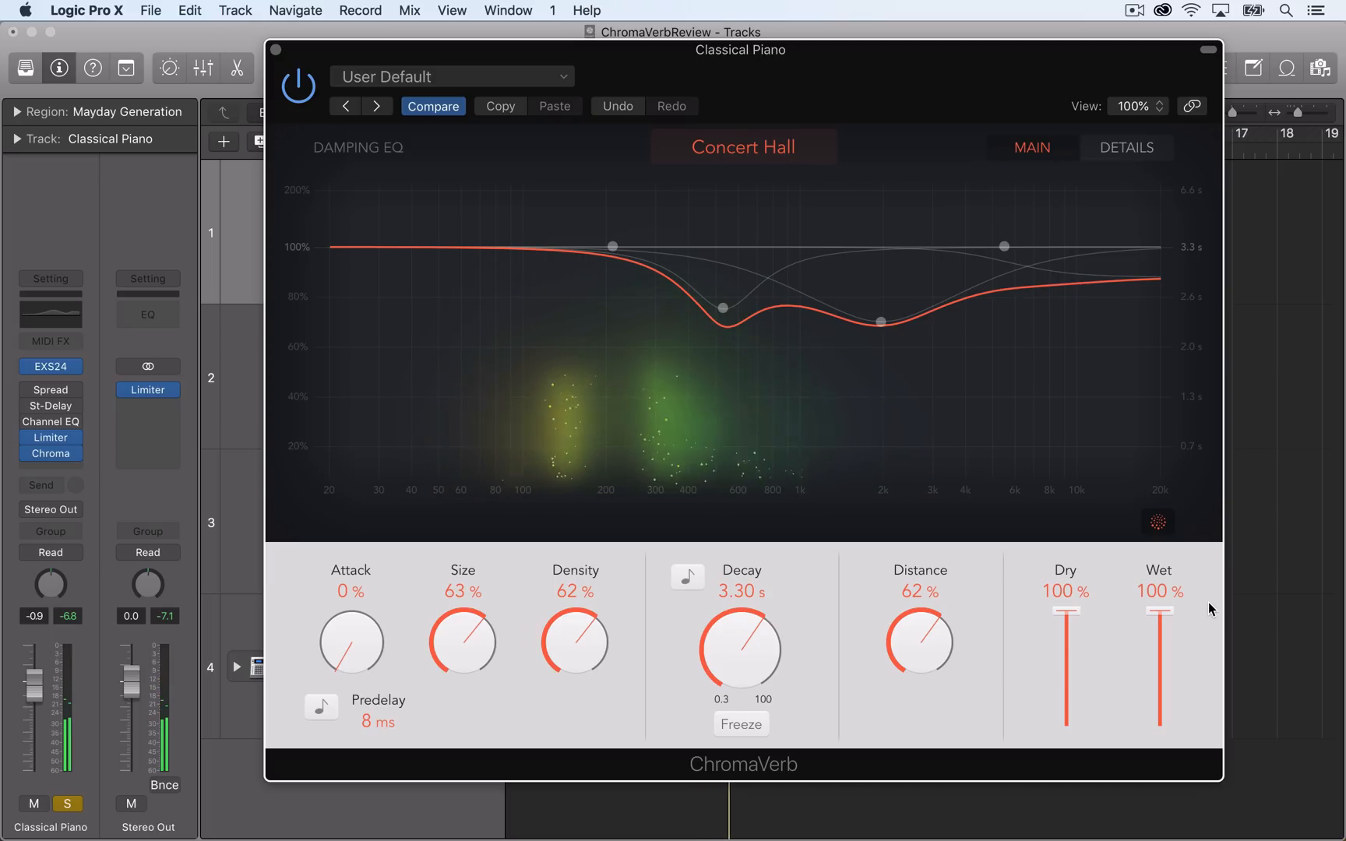
Change the room type to Theatre and play the piano while varying the wet level, ending at 100%.
left_click(744, 148)
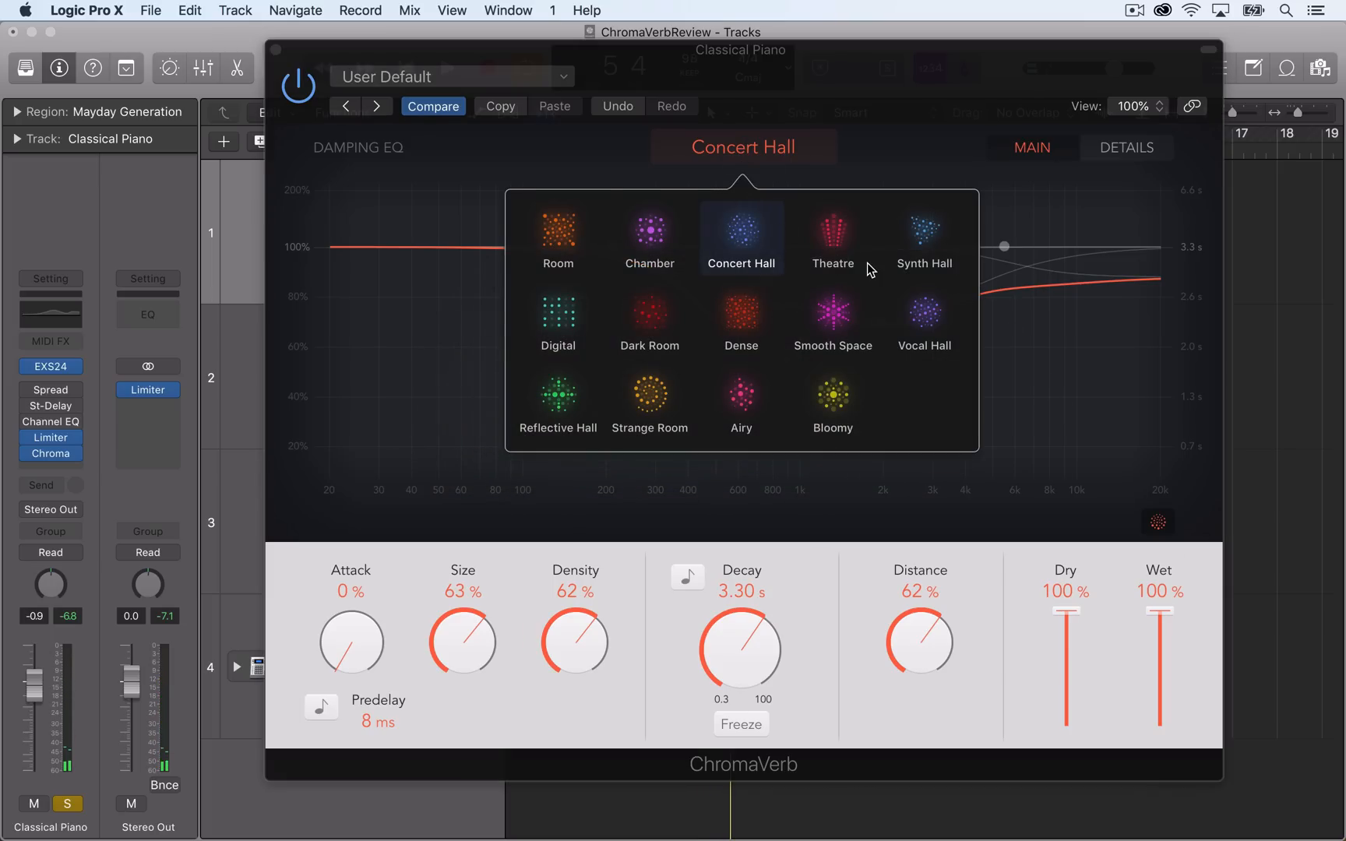
left_click(834, 233)
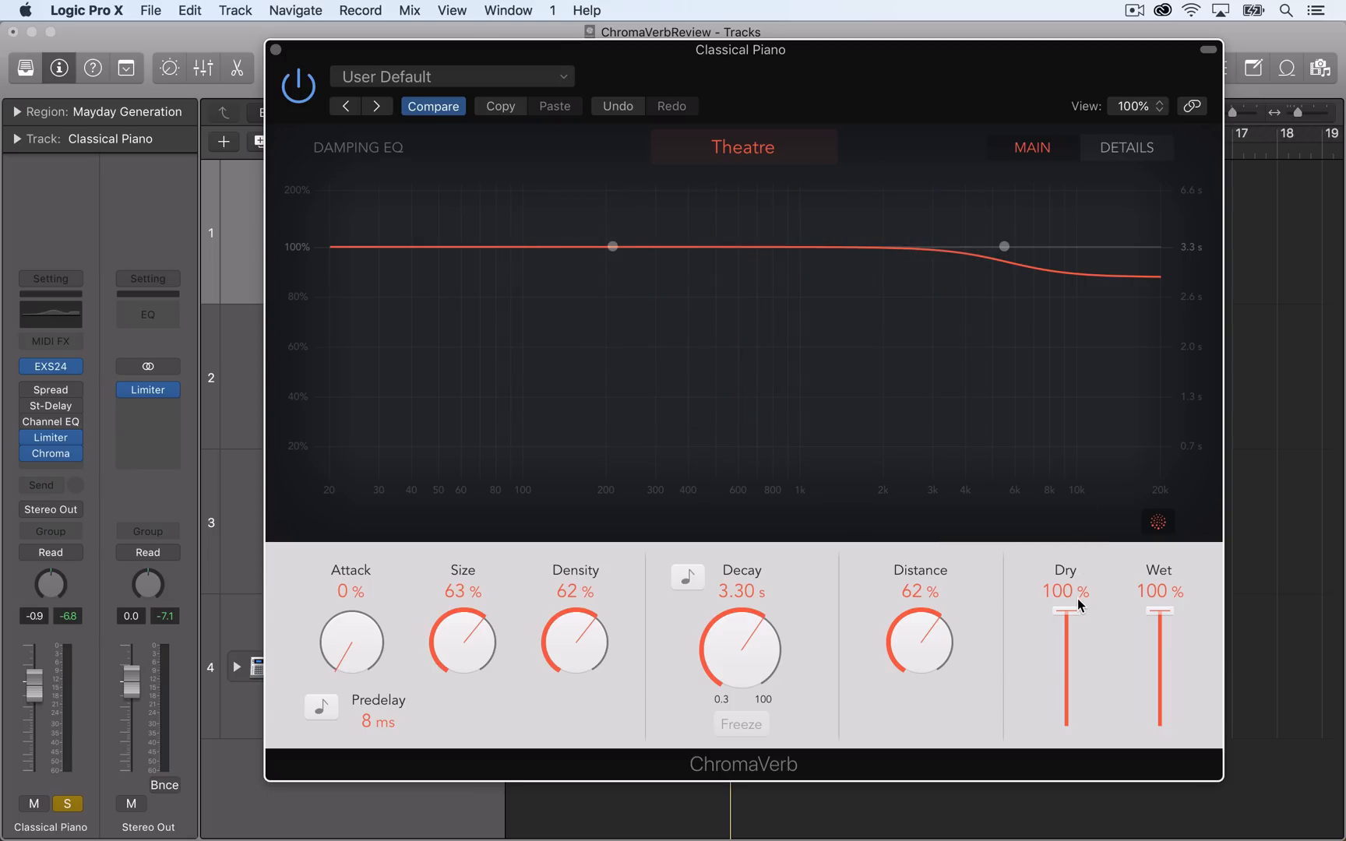
key("space")
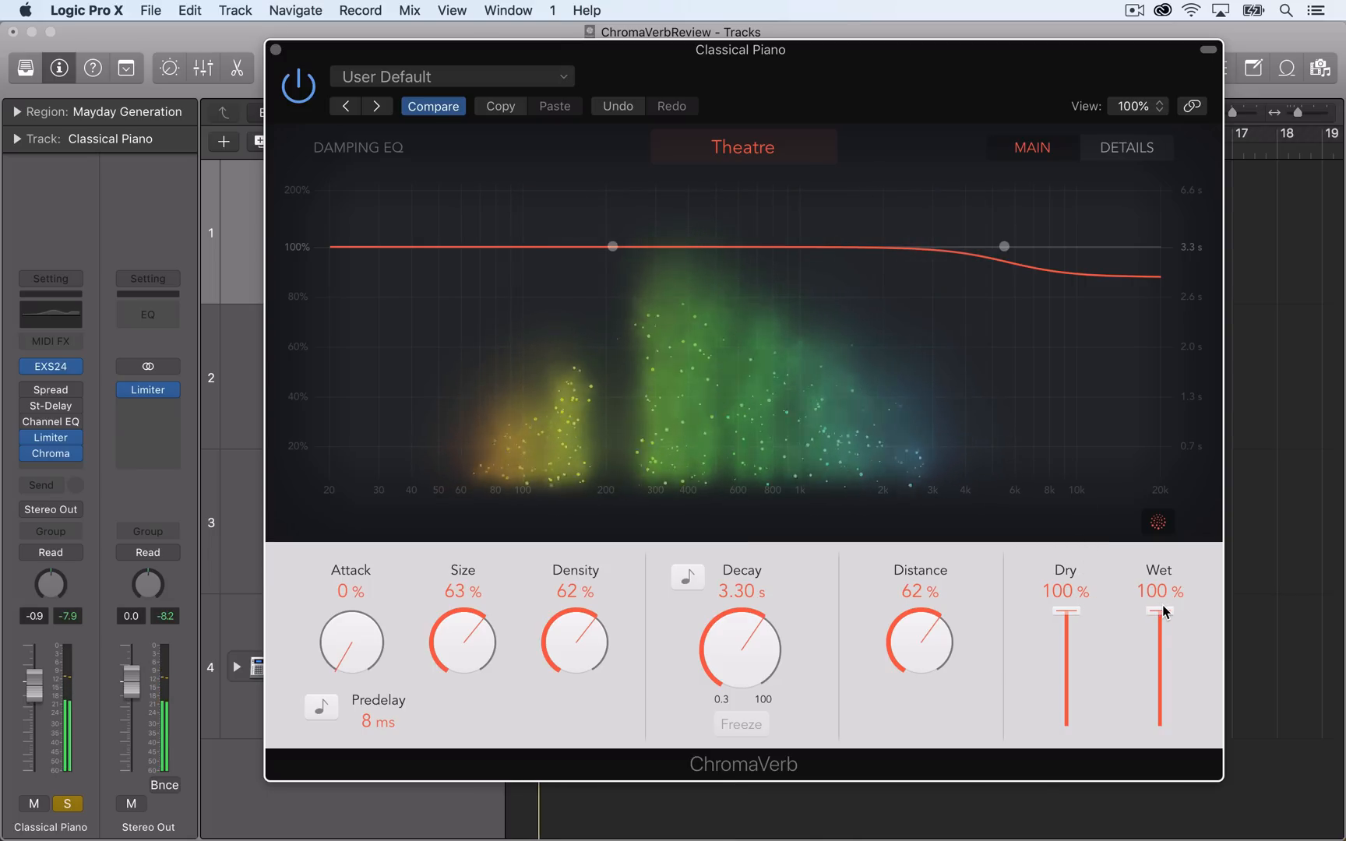
mouse_move(1164, 610)
left_mouse_down()
mouse_move(1166, 594)
mouse_move(1184, 768)
mouse_move(1180, 602)
left_mouse_up()
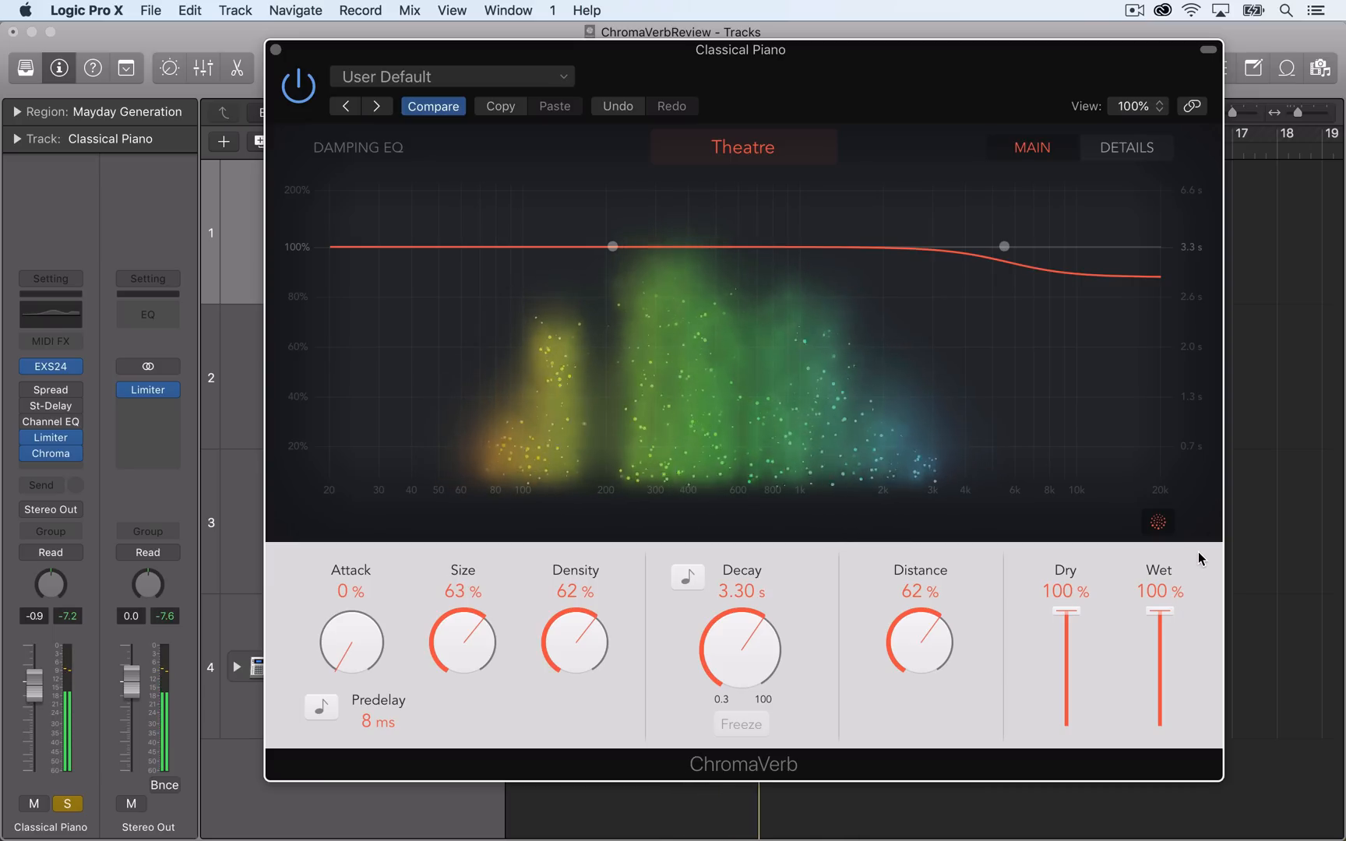
Change the room type to Synth Hall and play the piano while varying the wet level, ending at 100%.
left_click(797, 143)
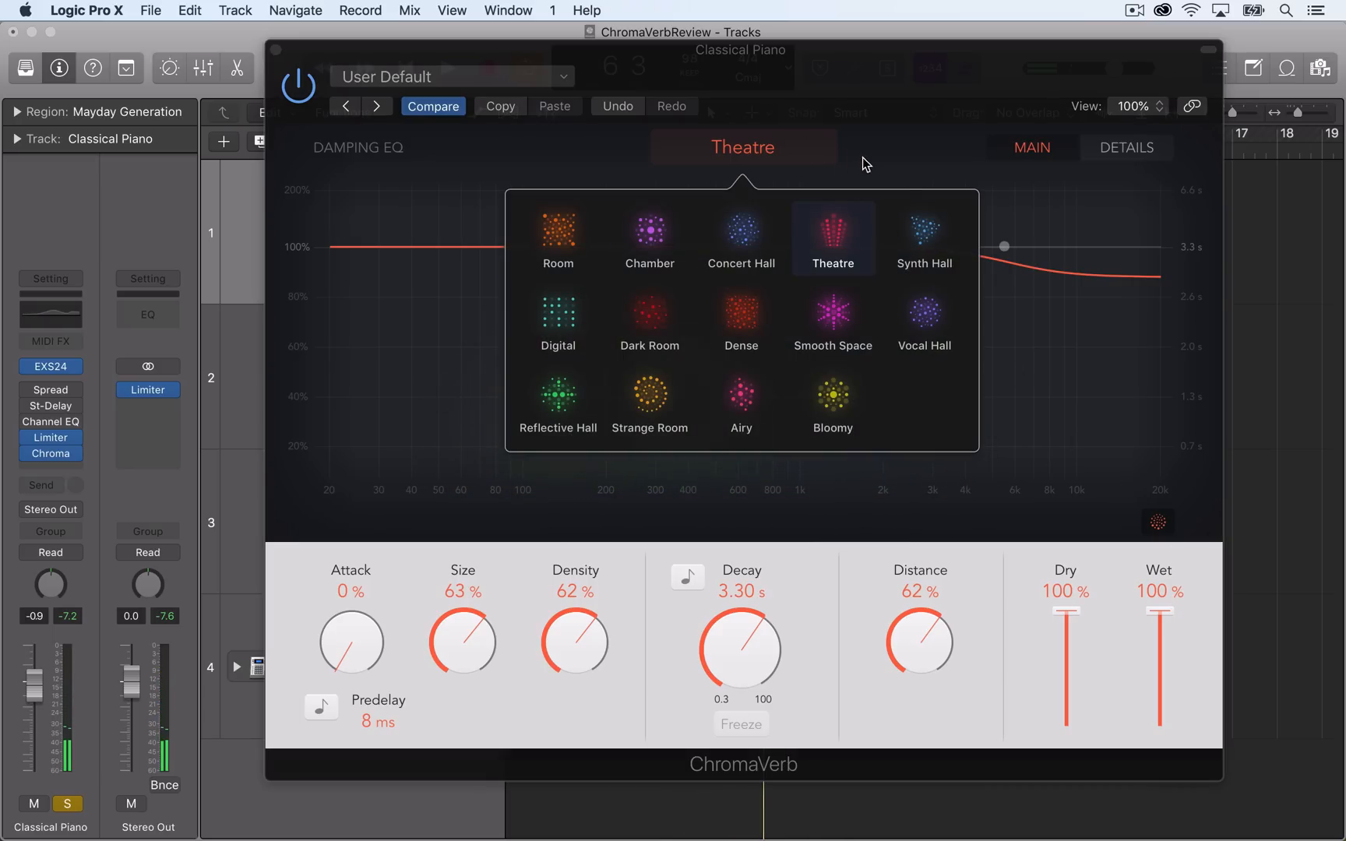
left_click(935, 252)
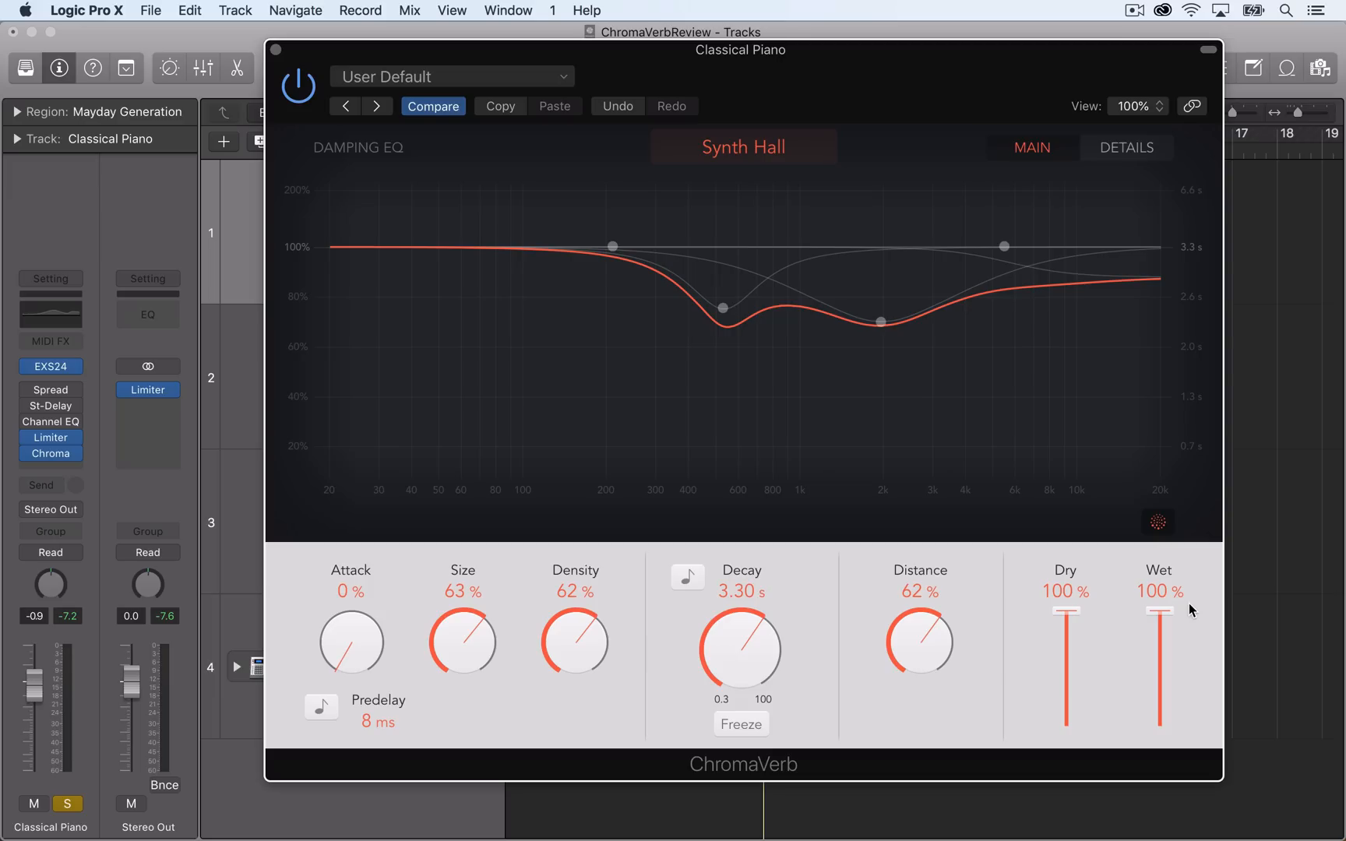
key("space")
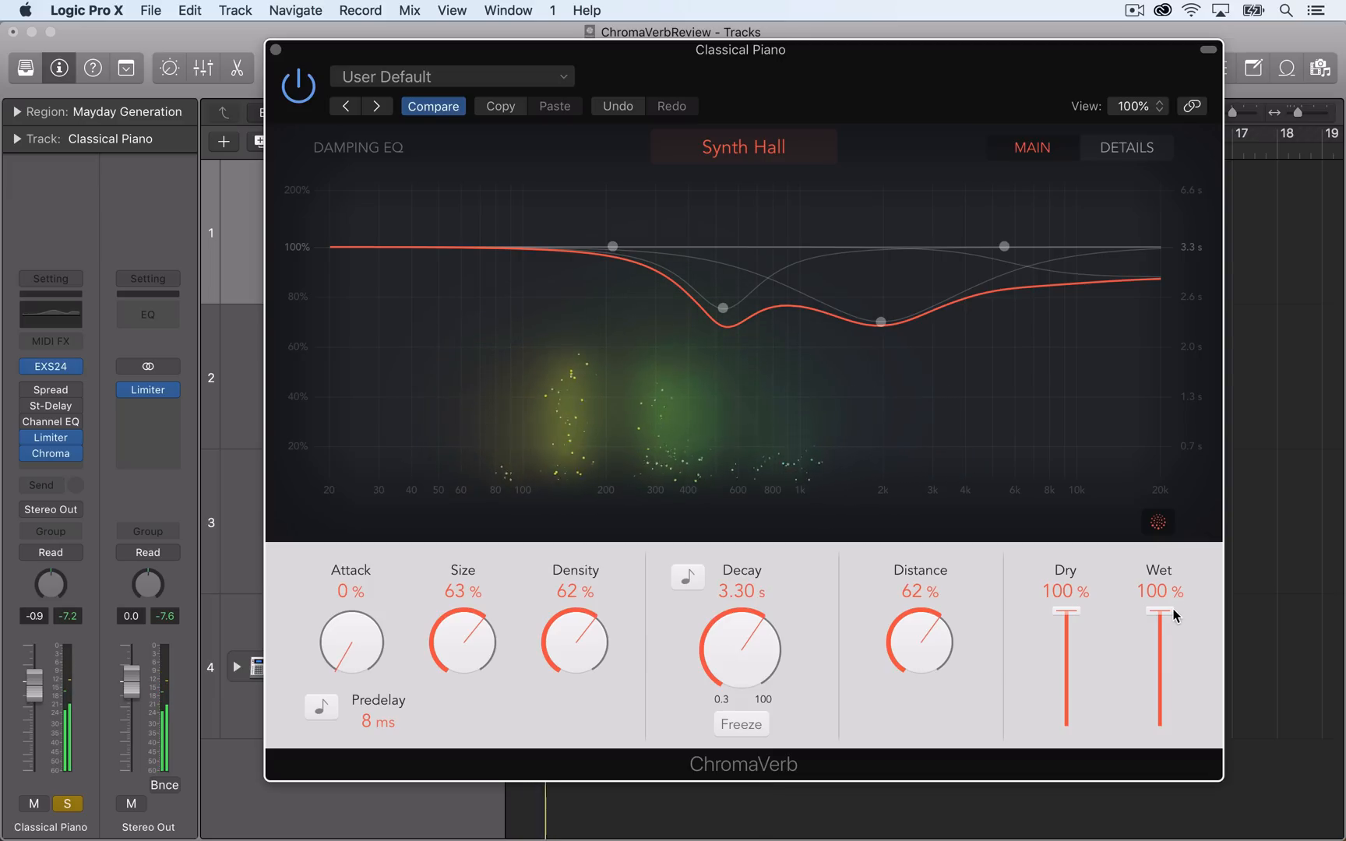
left_click_drag(1166, 609, 1163, 577)
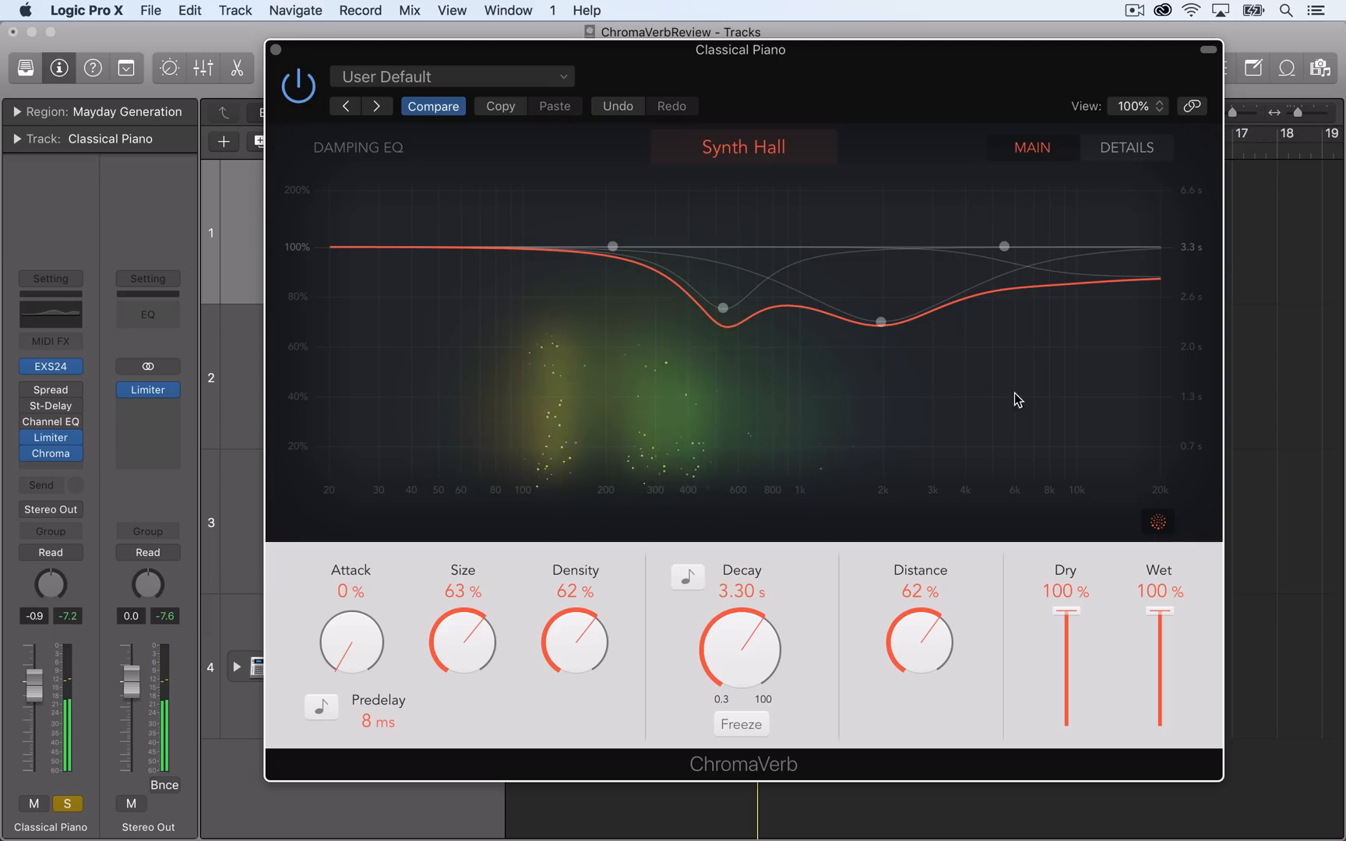
Change the room type to Digital and play the piano while varying the wet level, ending at 100%.
left_click(777, 153)
left_click(575, 302)
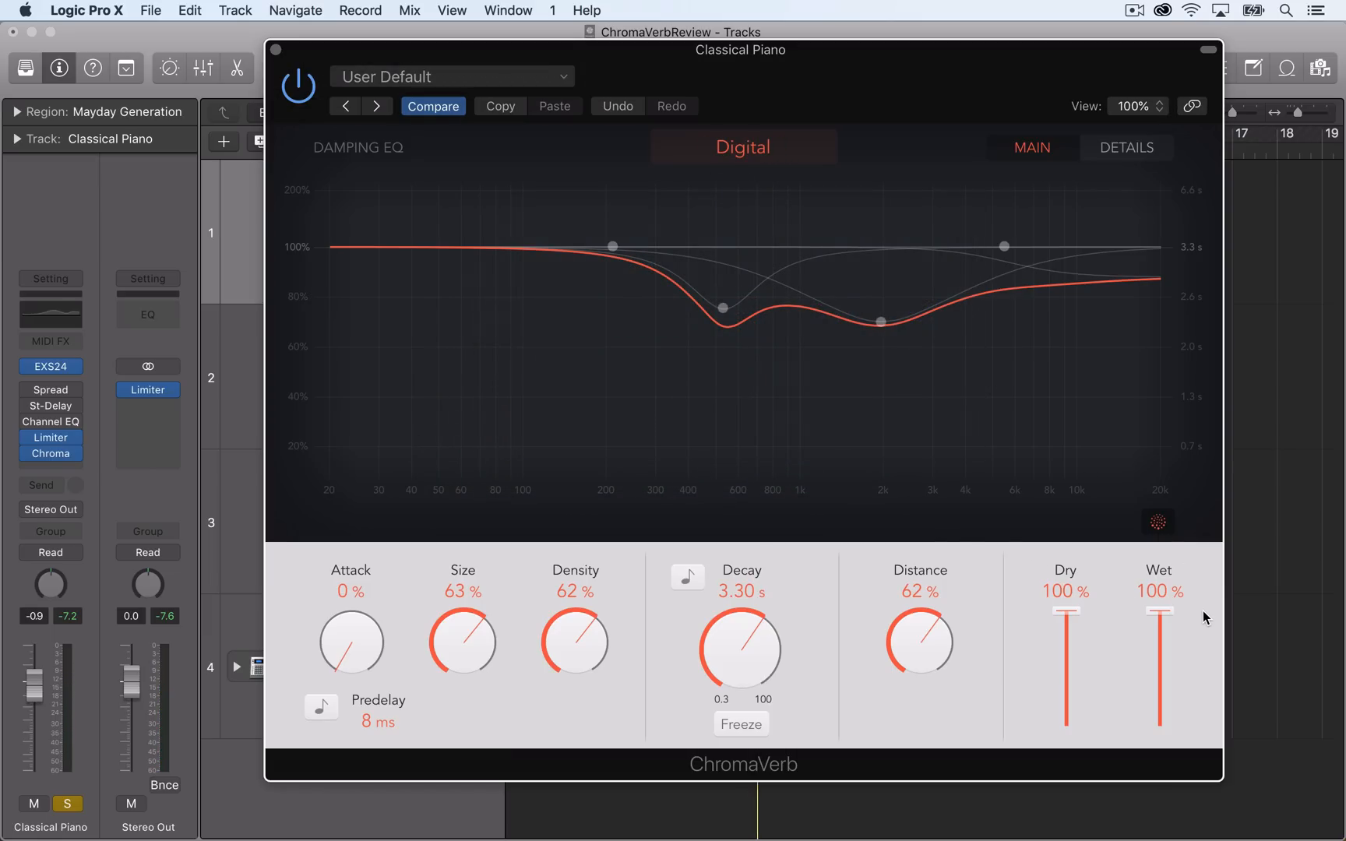
key("space")
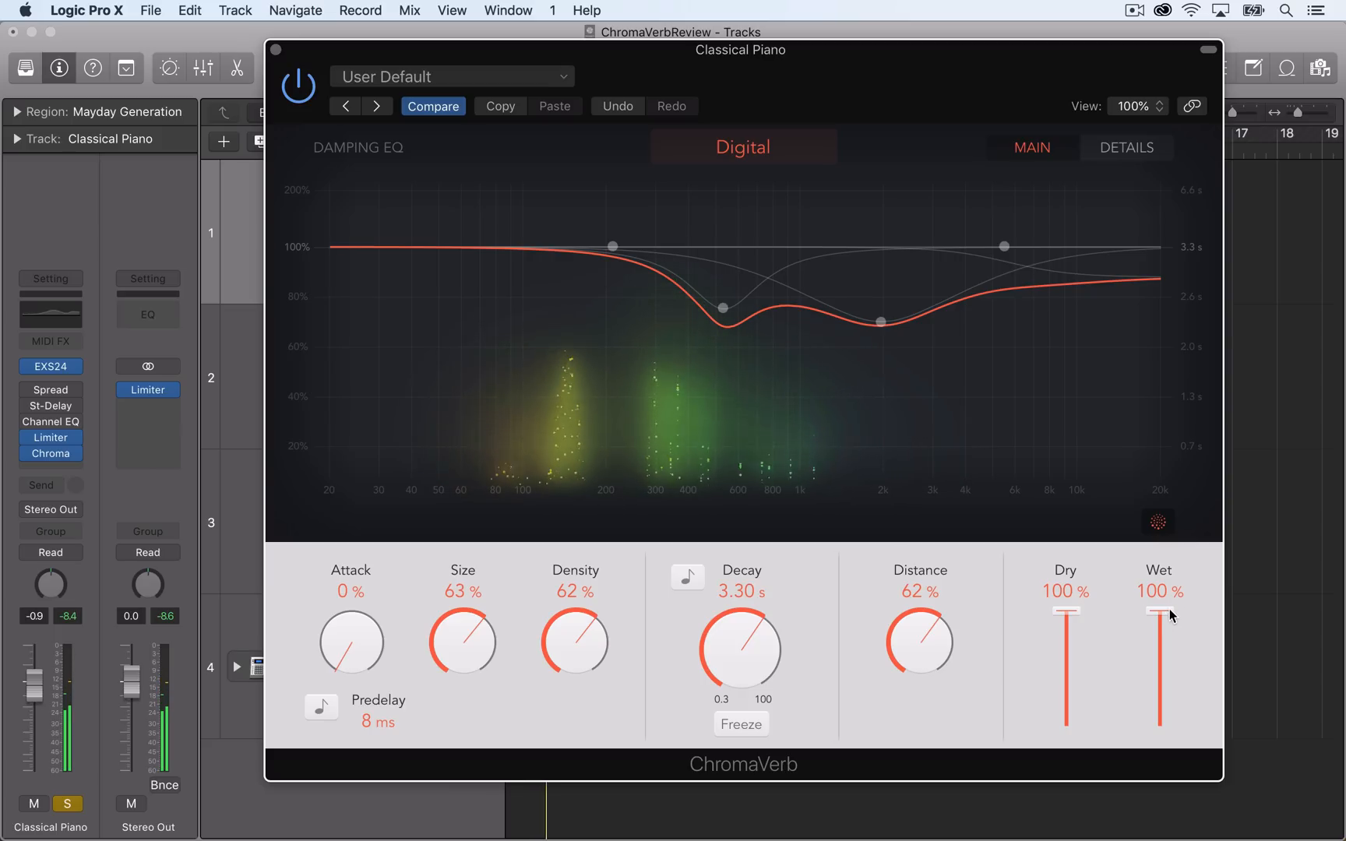
left_click_drag(1166, 607, 1216, 520)
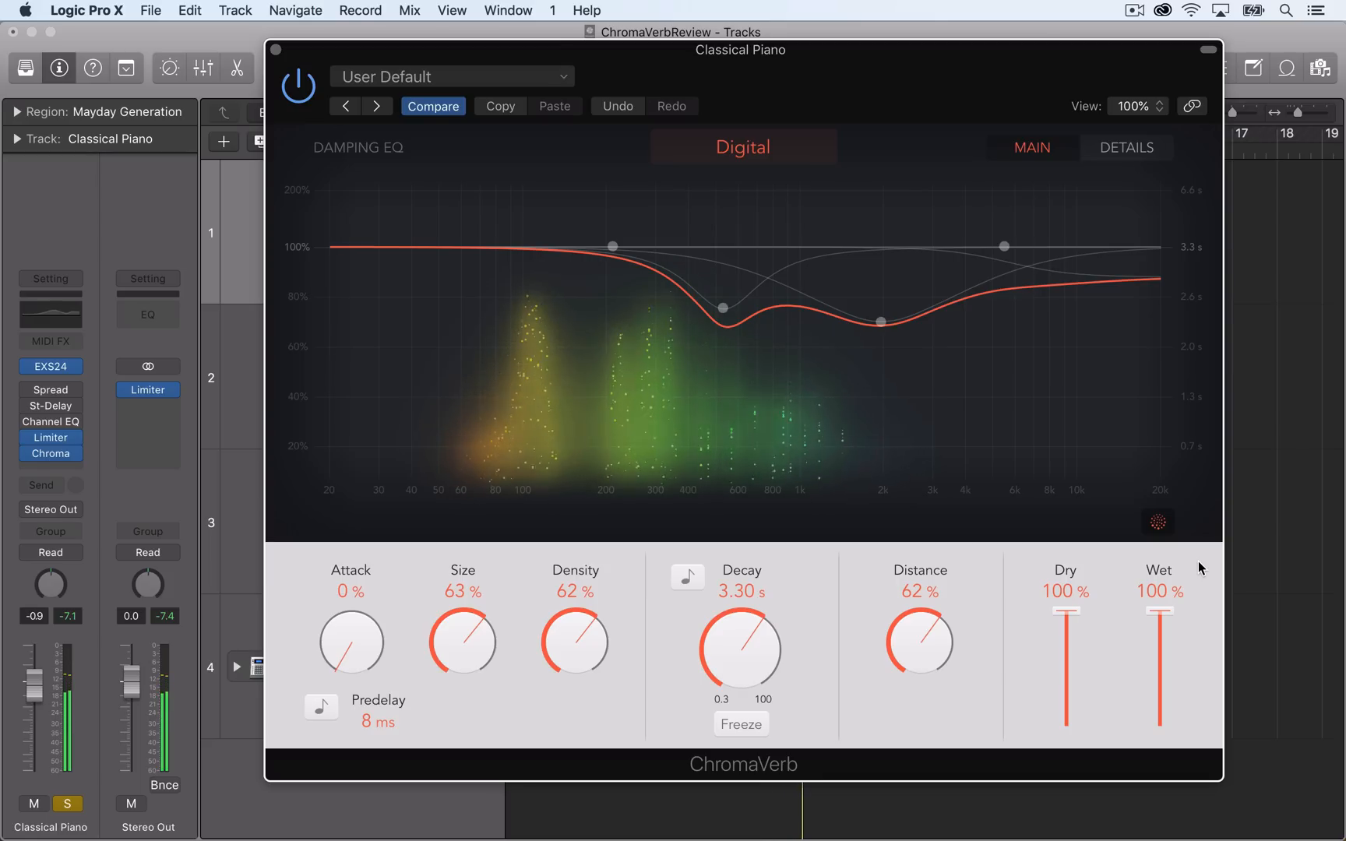
Change the room type to Dark Room and play the piano while varying the wet level, ending at 100%.
left_click(822, 156)
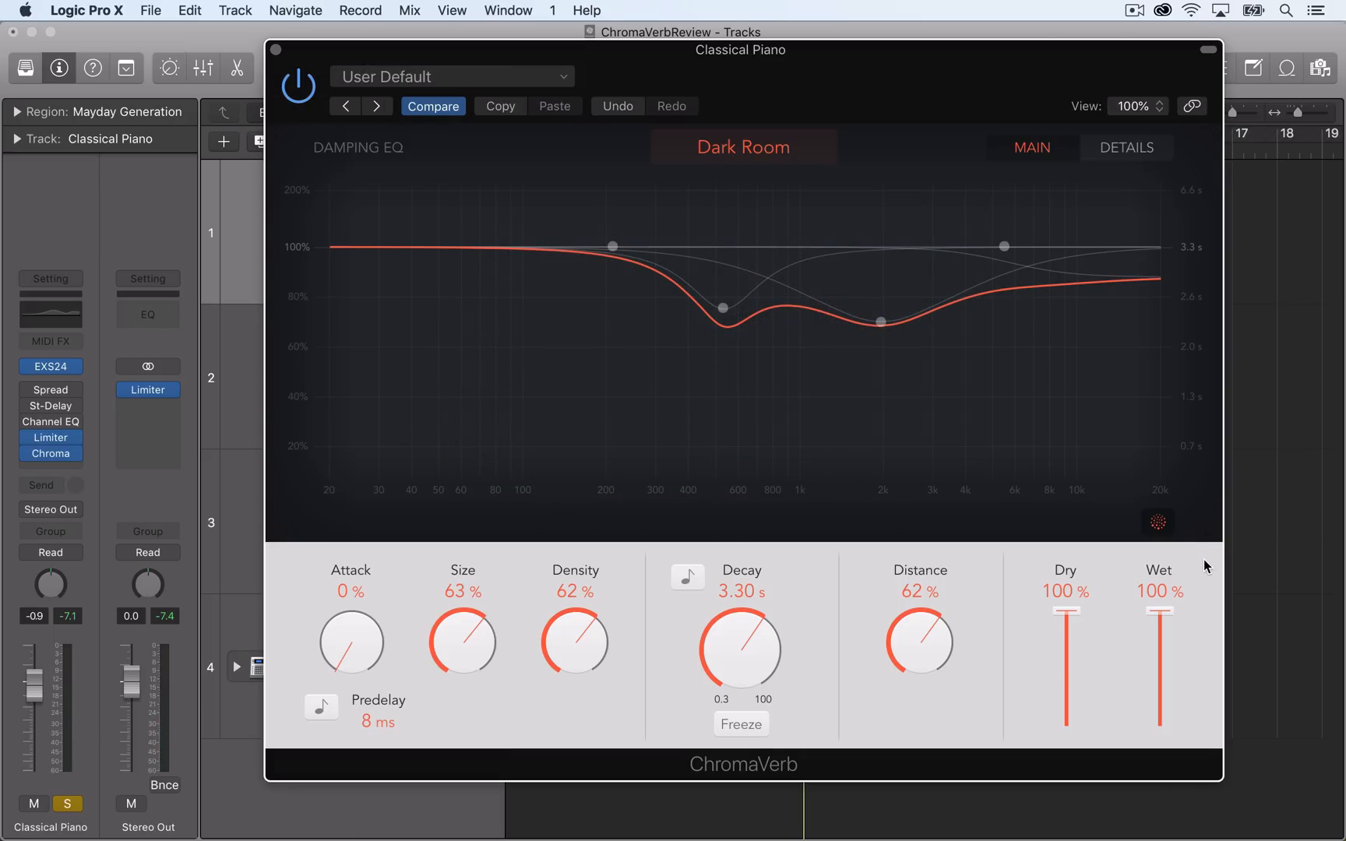
key("space")
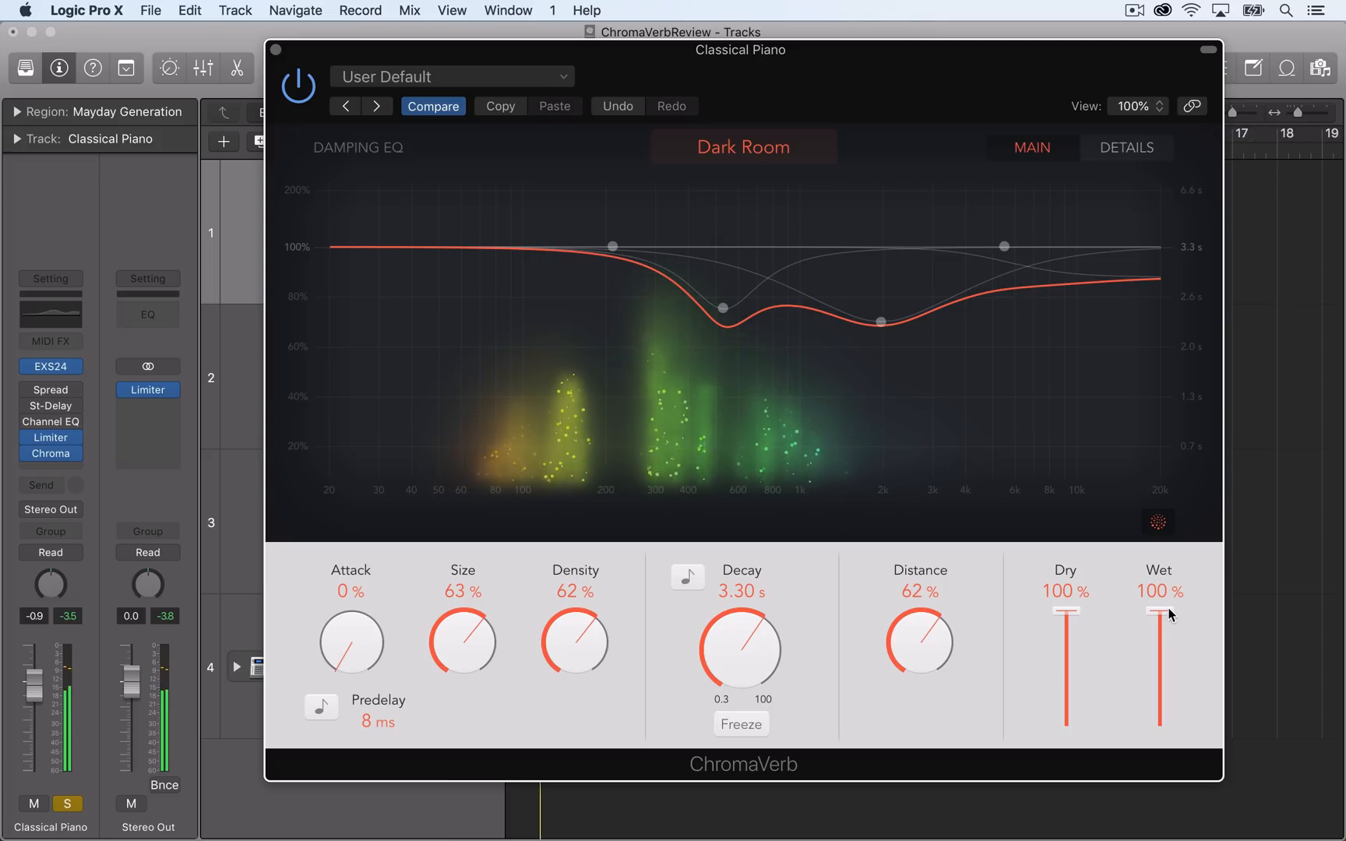
left_click_drag(1168, 613, 1218, 506)
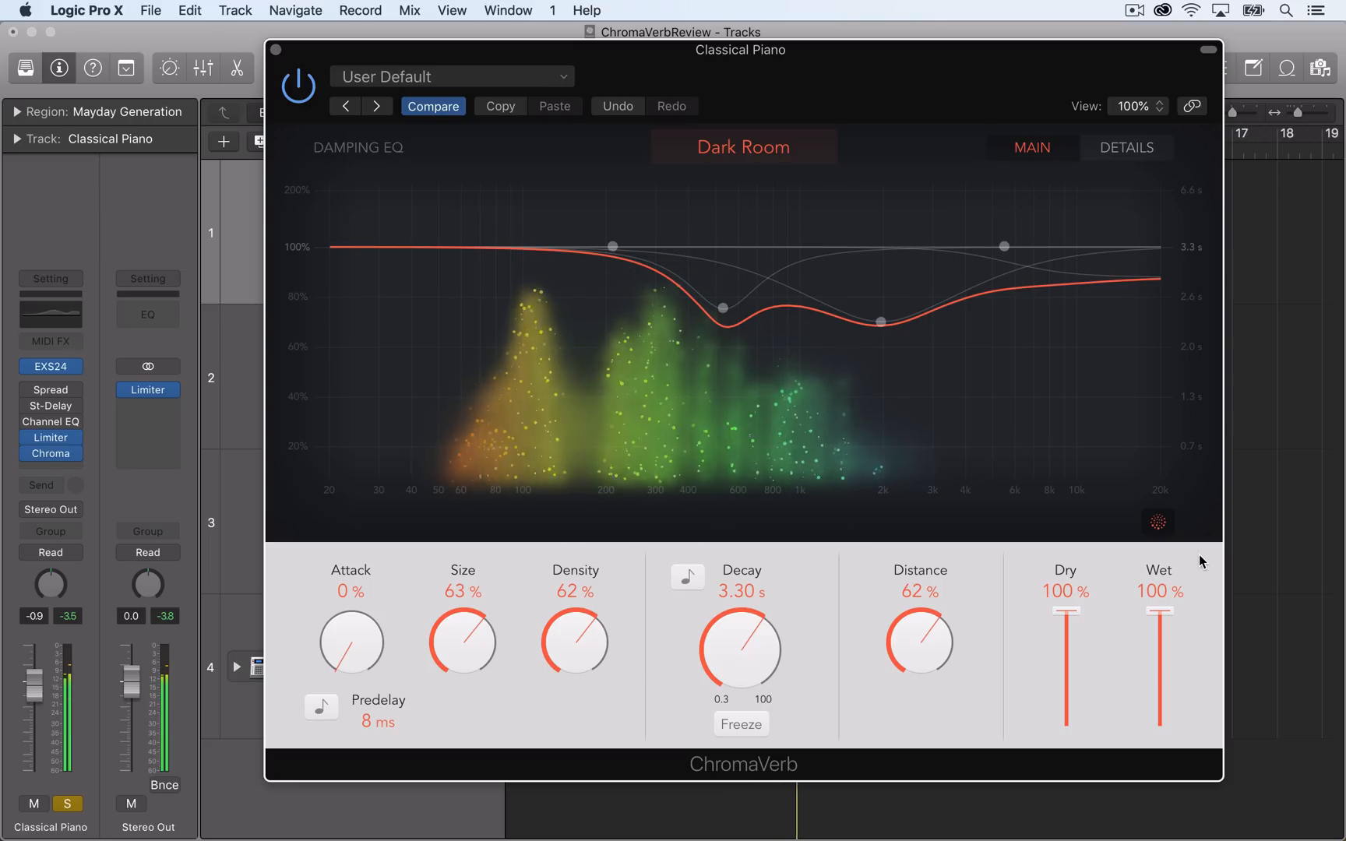
Change the room type to Dense and play the piano while varying the wet level, ending at 100%.
left_click(806, 157)
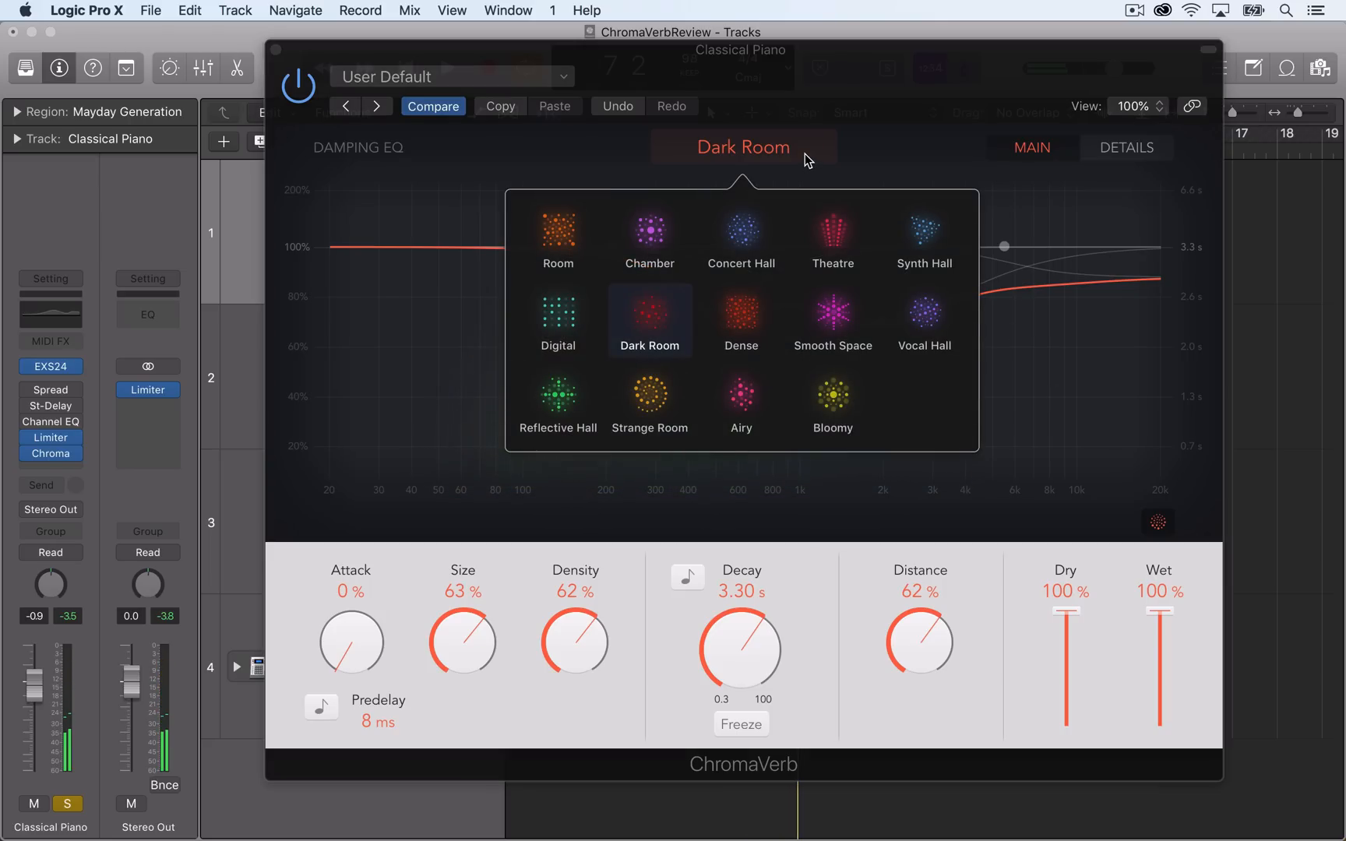
left_click(750, 316)
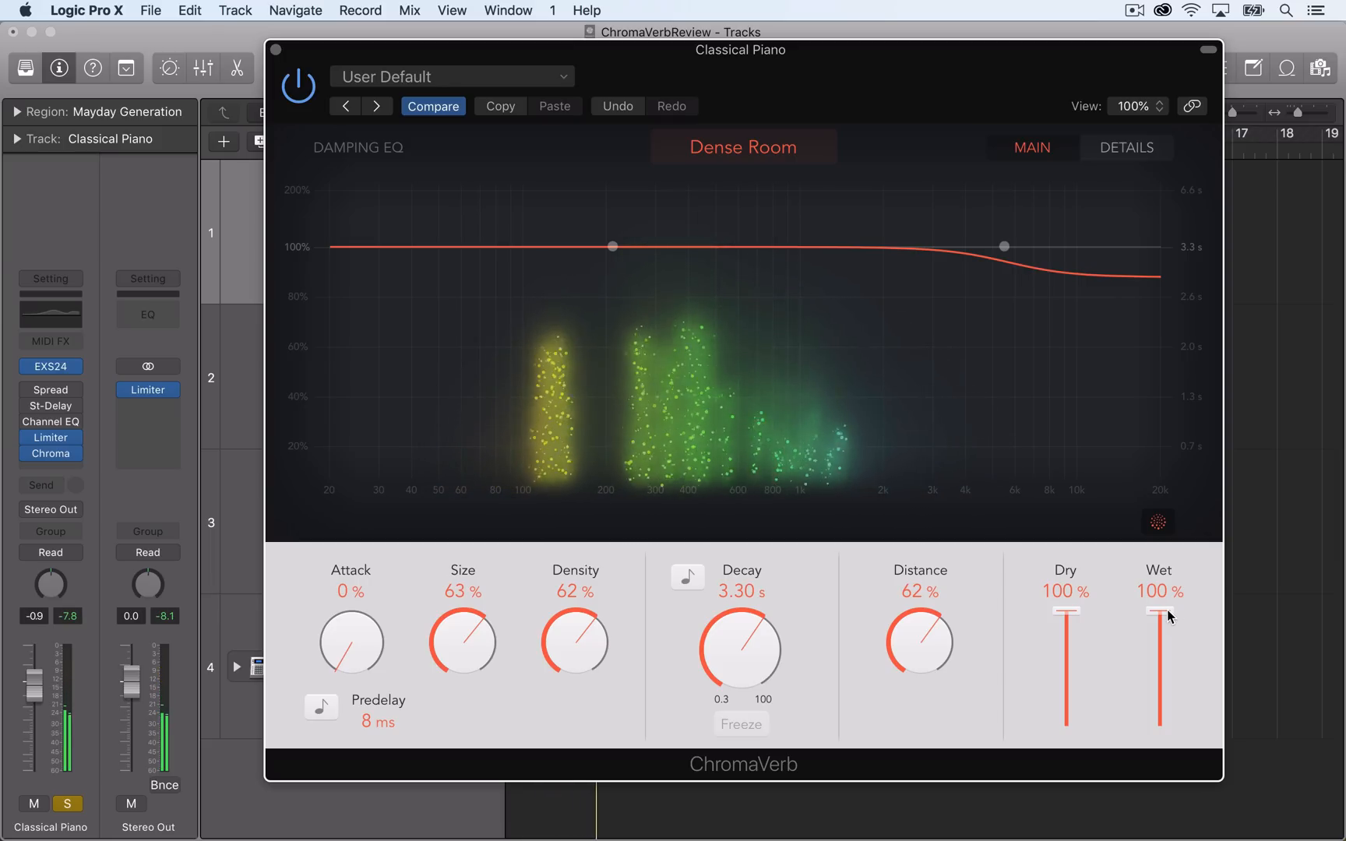
left_click_drag(1167, 609, 1202, 559)
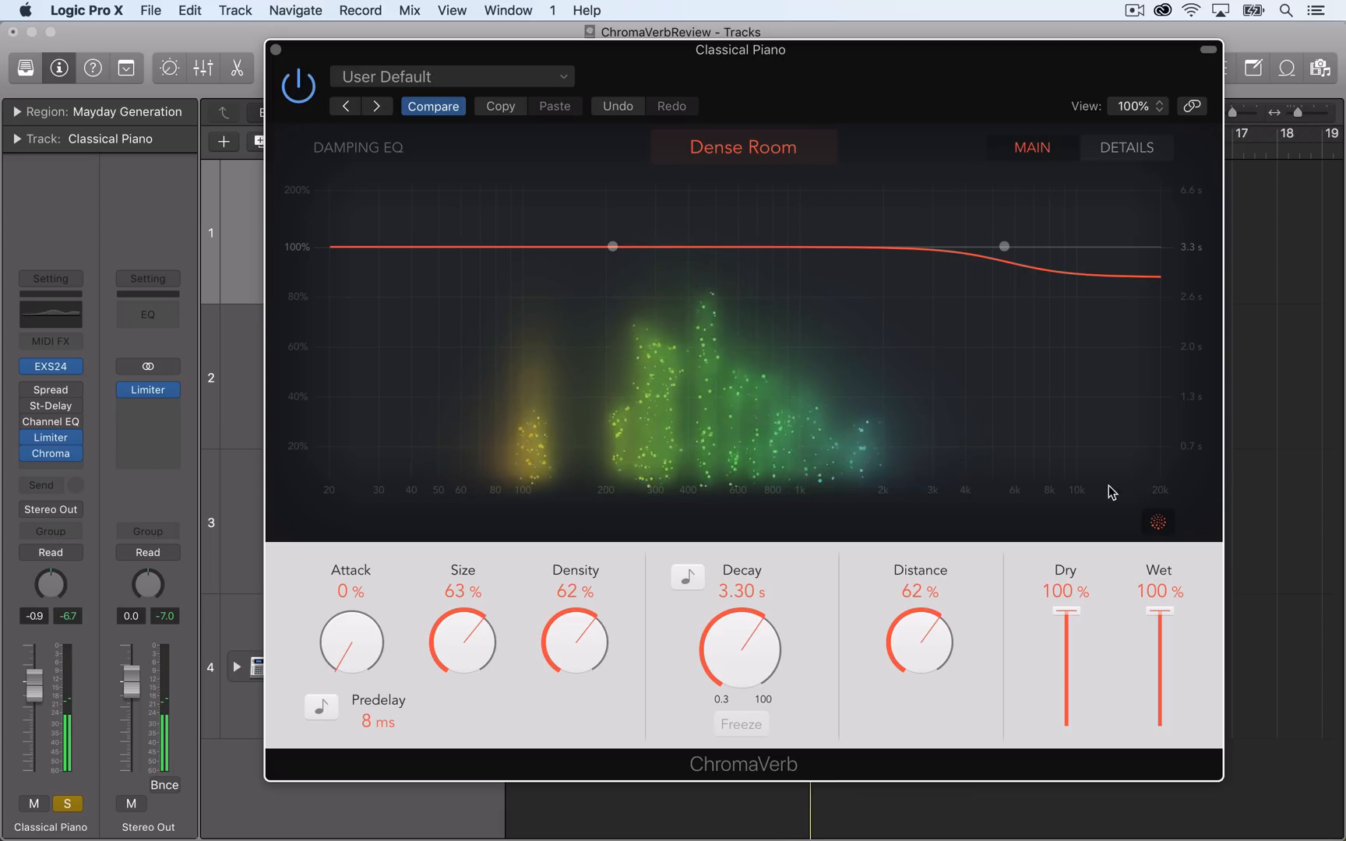
Change the room type to Smooth Space and play the piano while varying the wet level, ending at 100%.
left_click(795, 160)
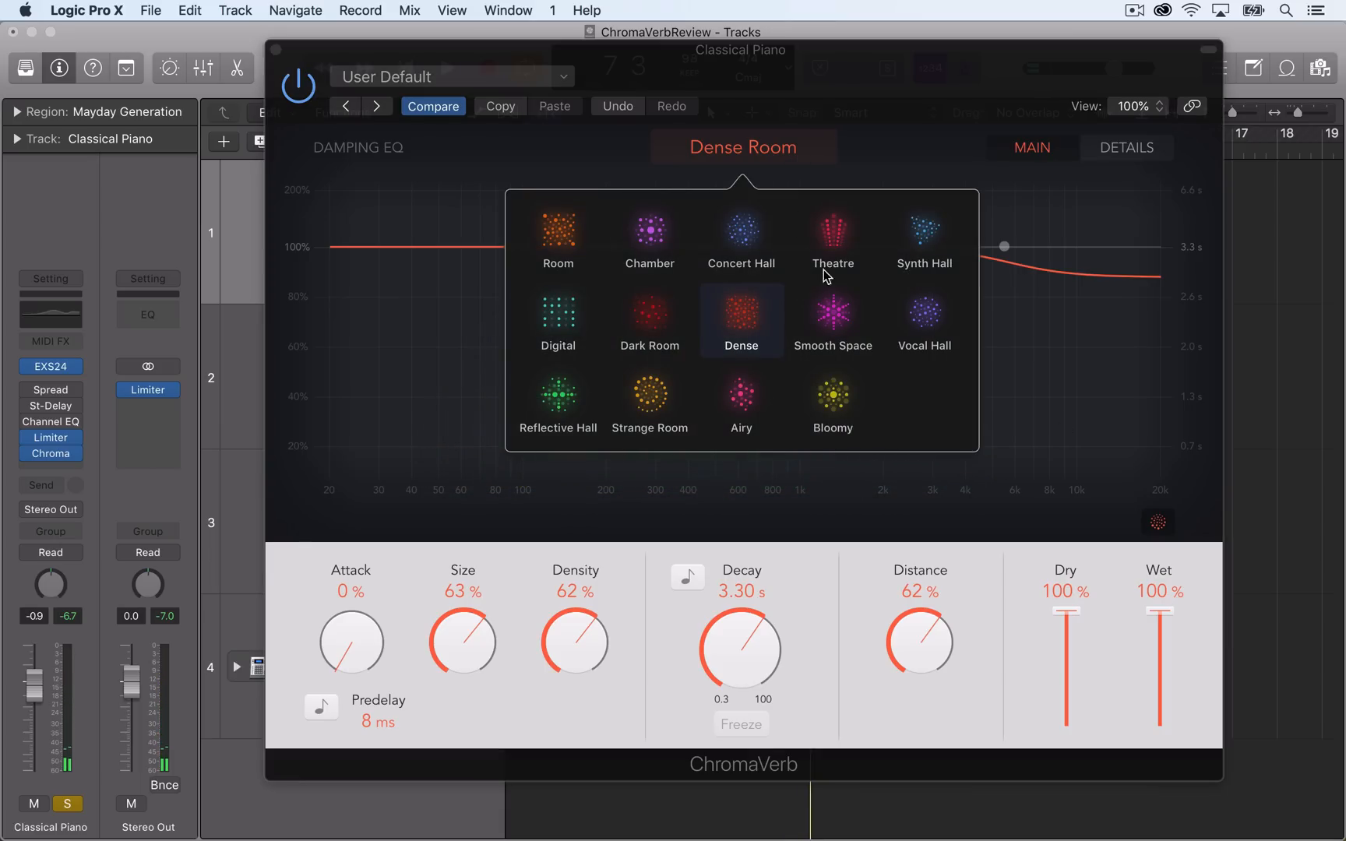
left_click(840, 319)
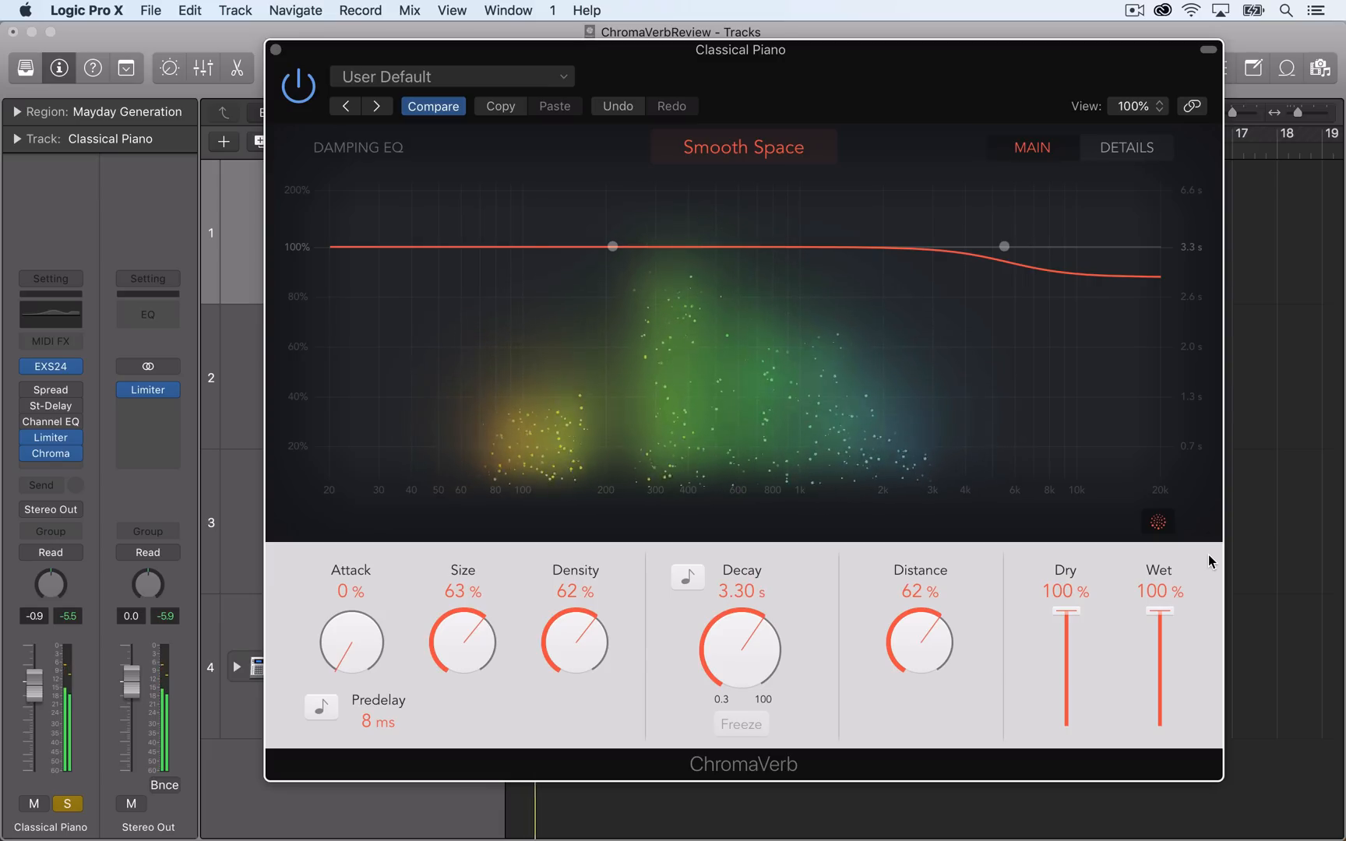
left_click(1161, 612)
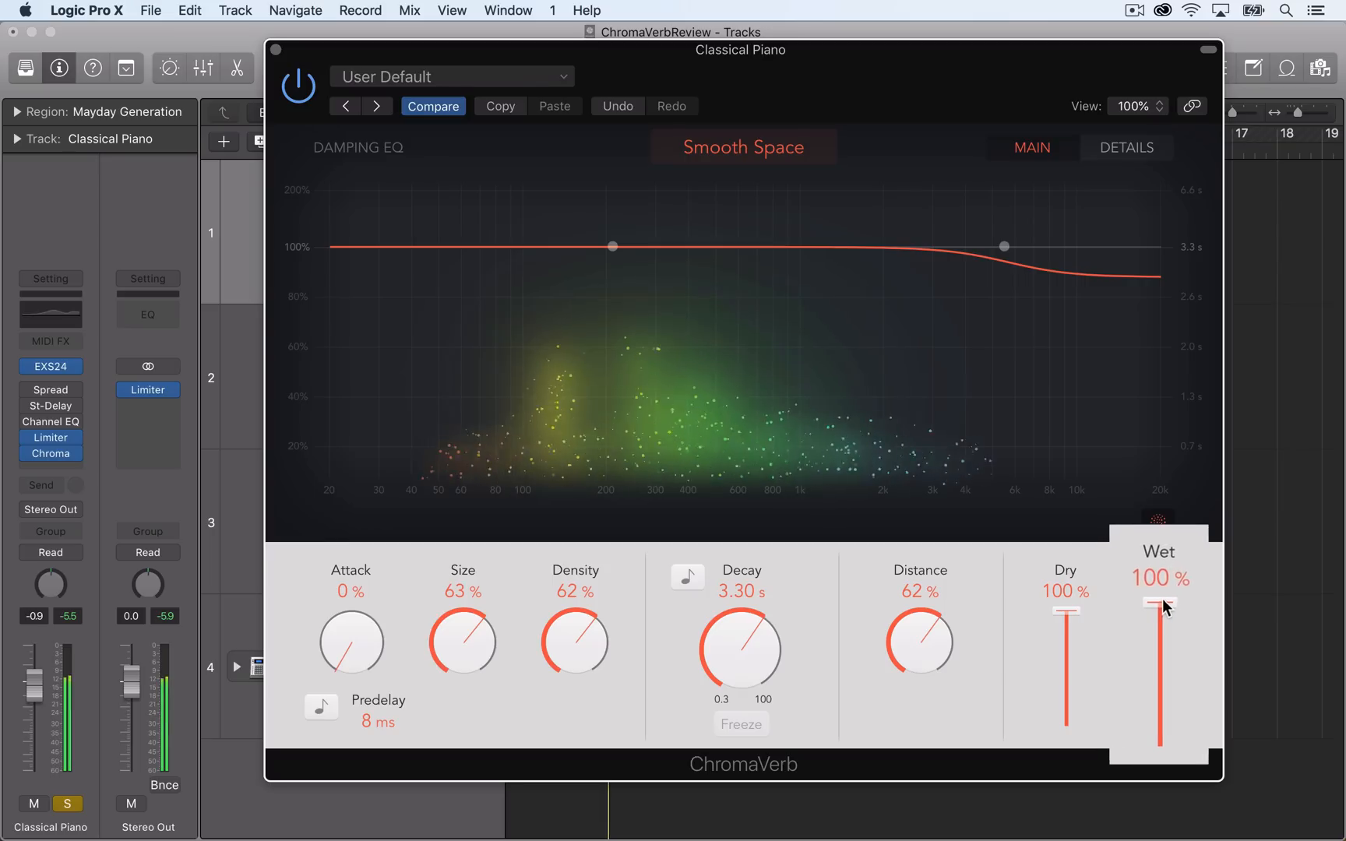
left_click_drag(1163, 591, 1211, 567)
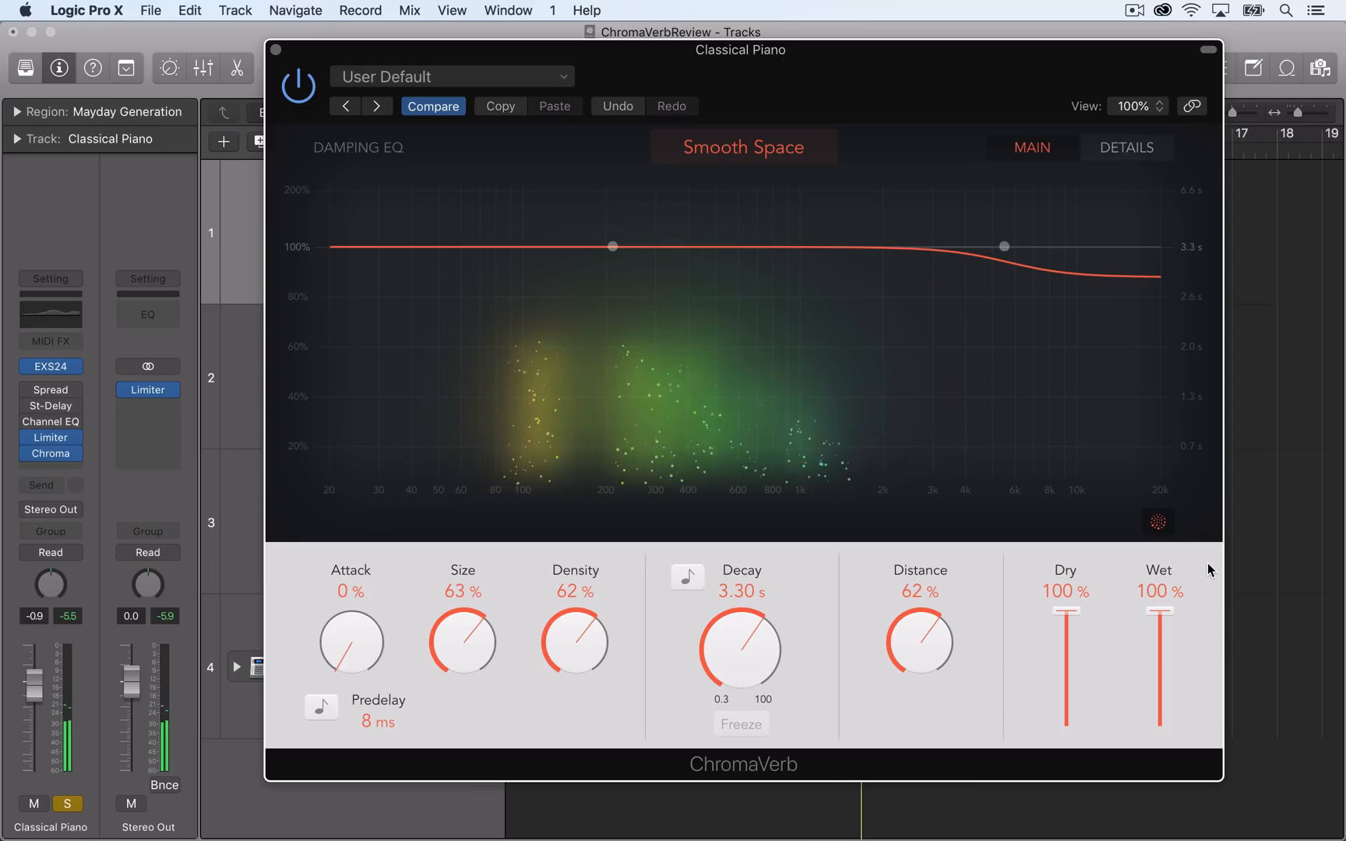
Change the room type to Vocal Hall and play the piano while varying the wet level, ending at 100%.
left_click(799, 159)
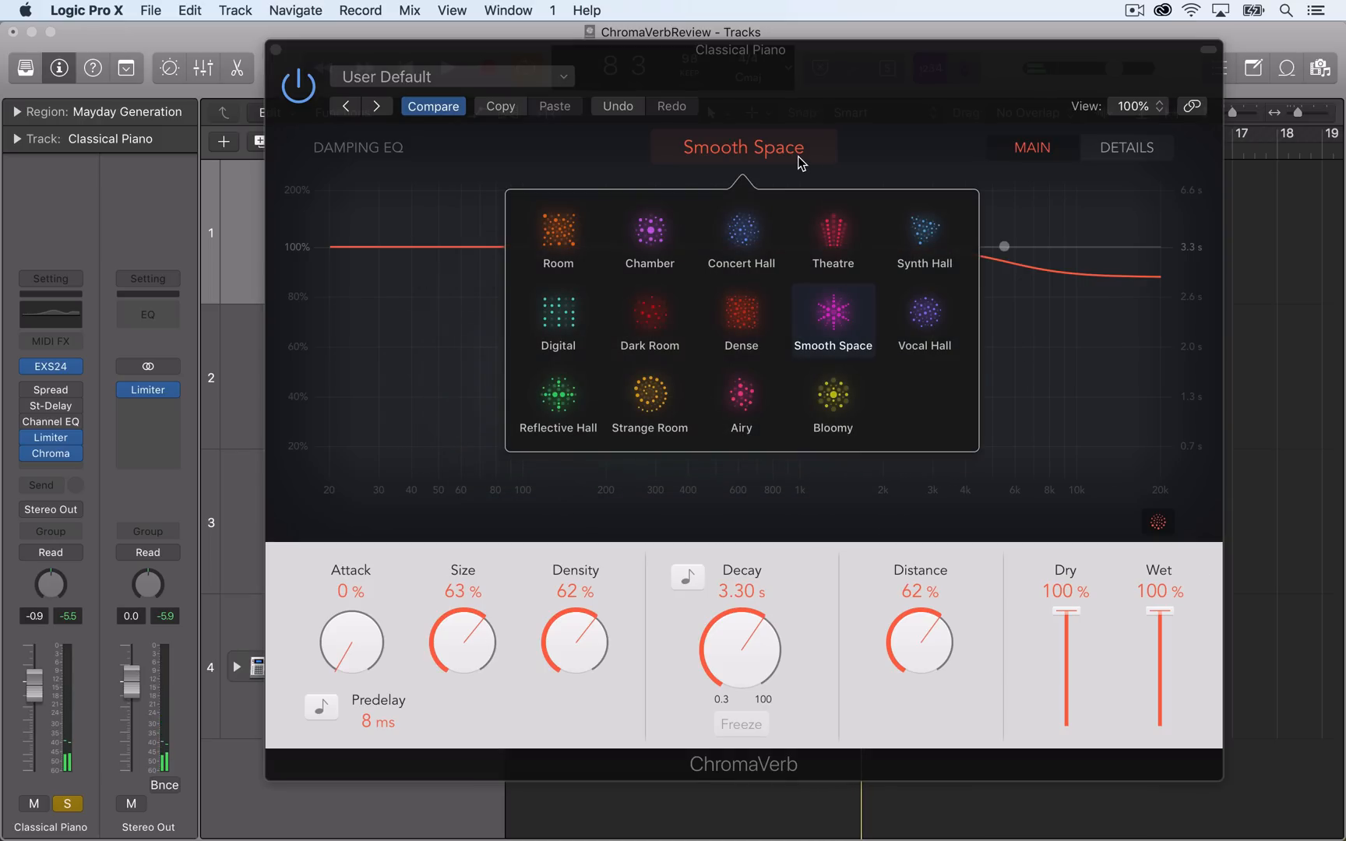
left_click(926, 312)
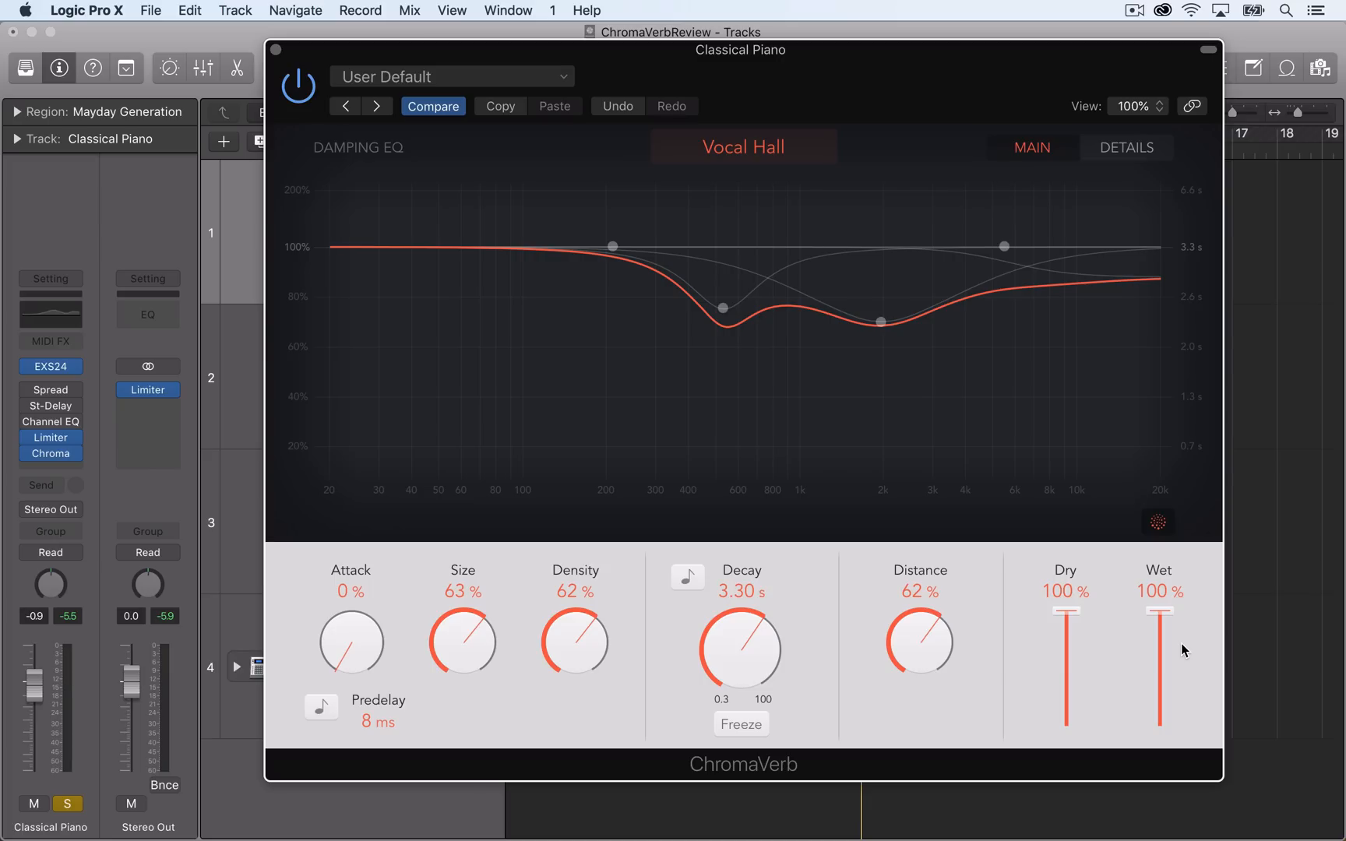
key("space")
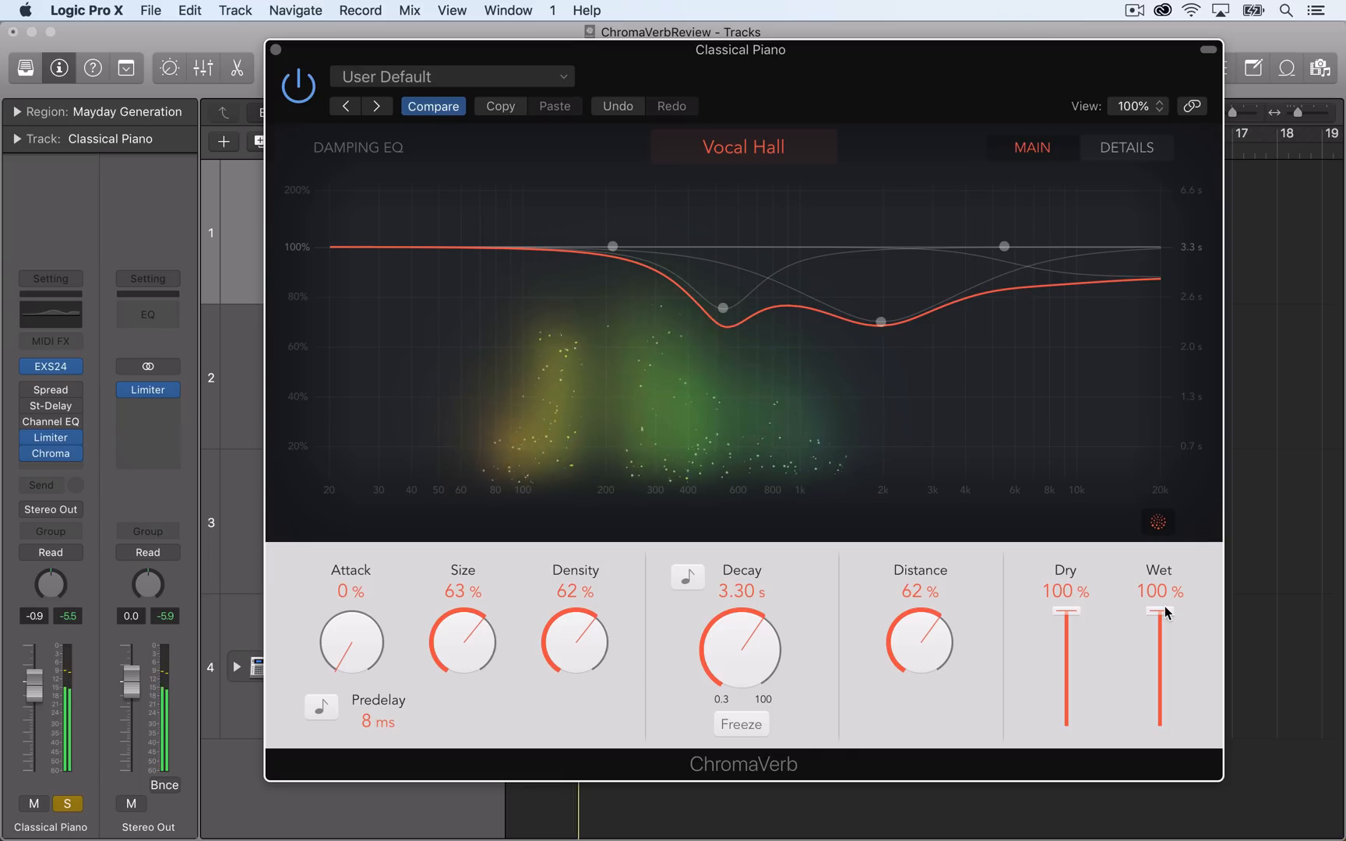
mouse_move(1166, 612)
left_mouse_down()
mouse_move(1167, 590)
mouse_move(1166, 766)
mouse_move(1177, 624)
left_mouse_up()
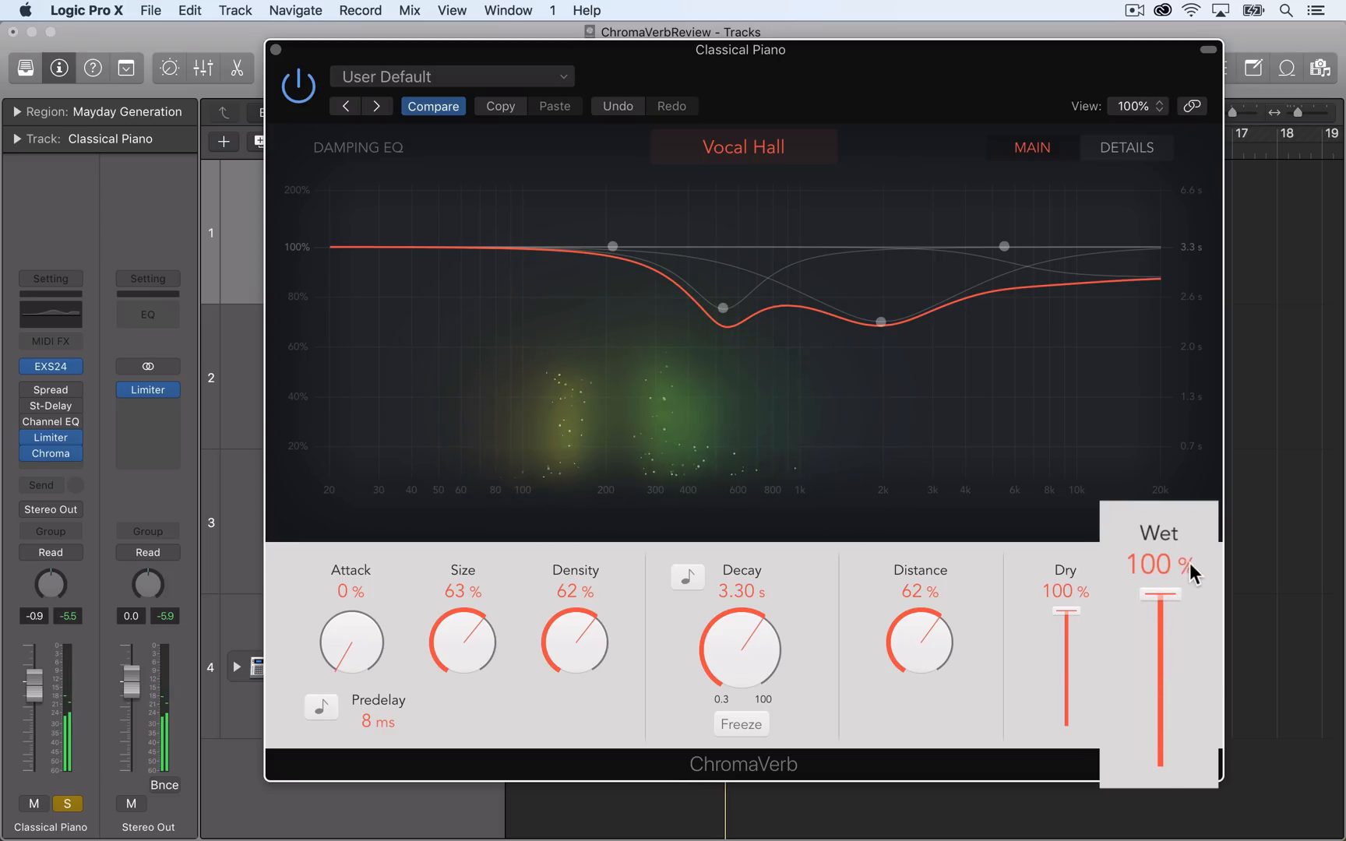
left_click_drag(1190, 564, 1201, 560)
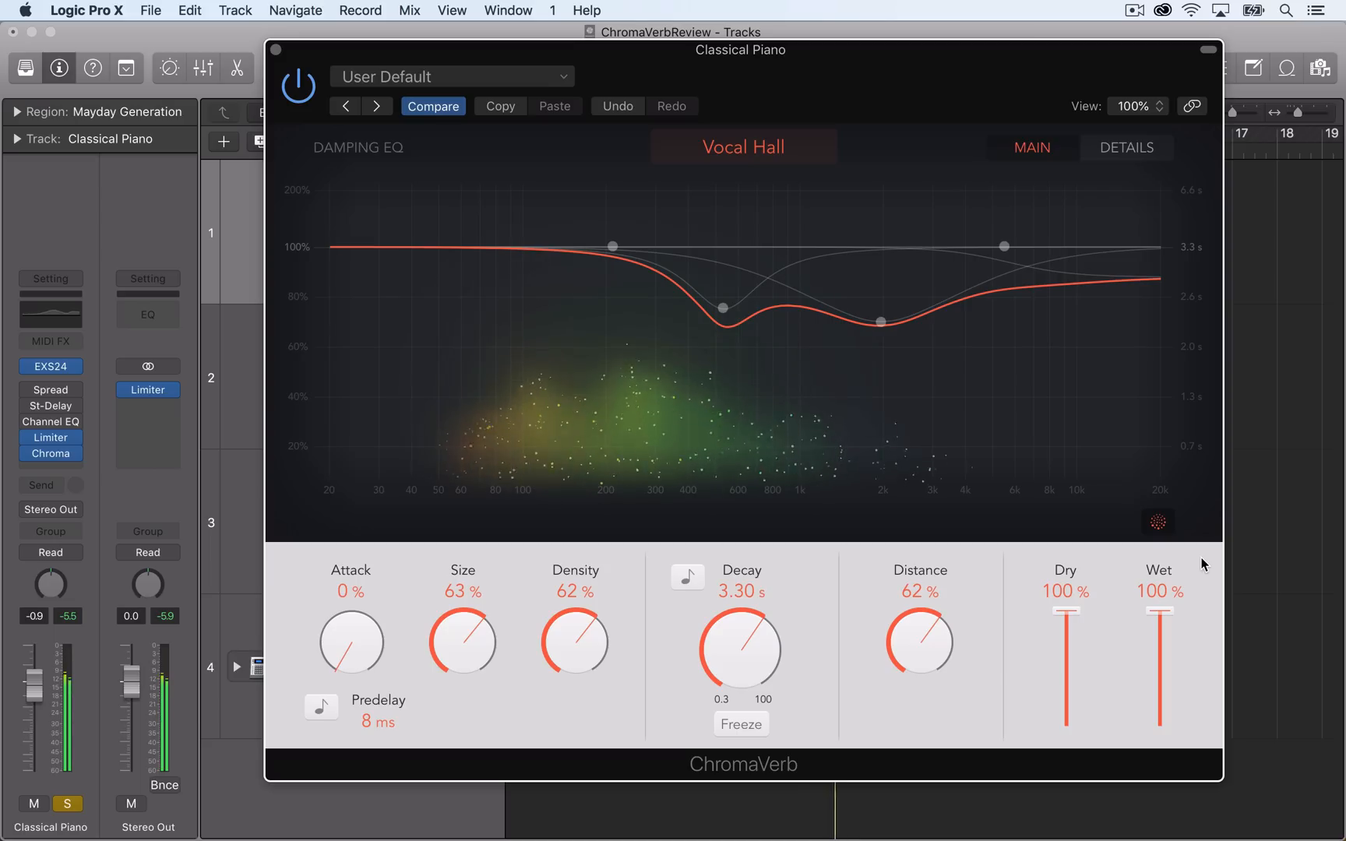
Change the room type to Reflective Hall and play the piano while varying the wet level, ending at 100%.
left_click(781, 152)
left_click(559, 399)
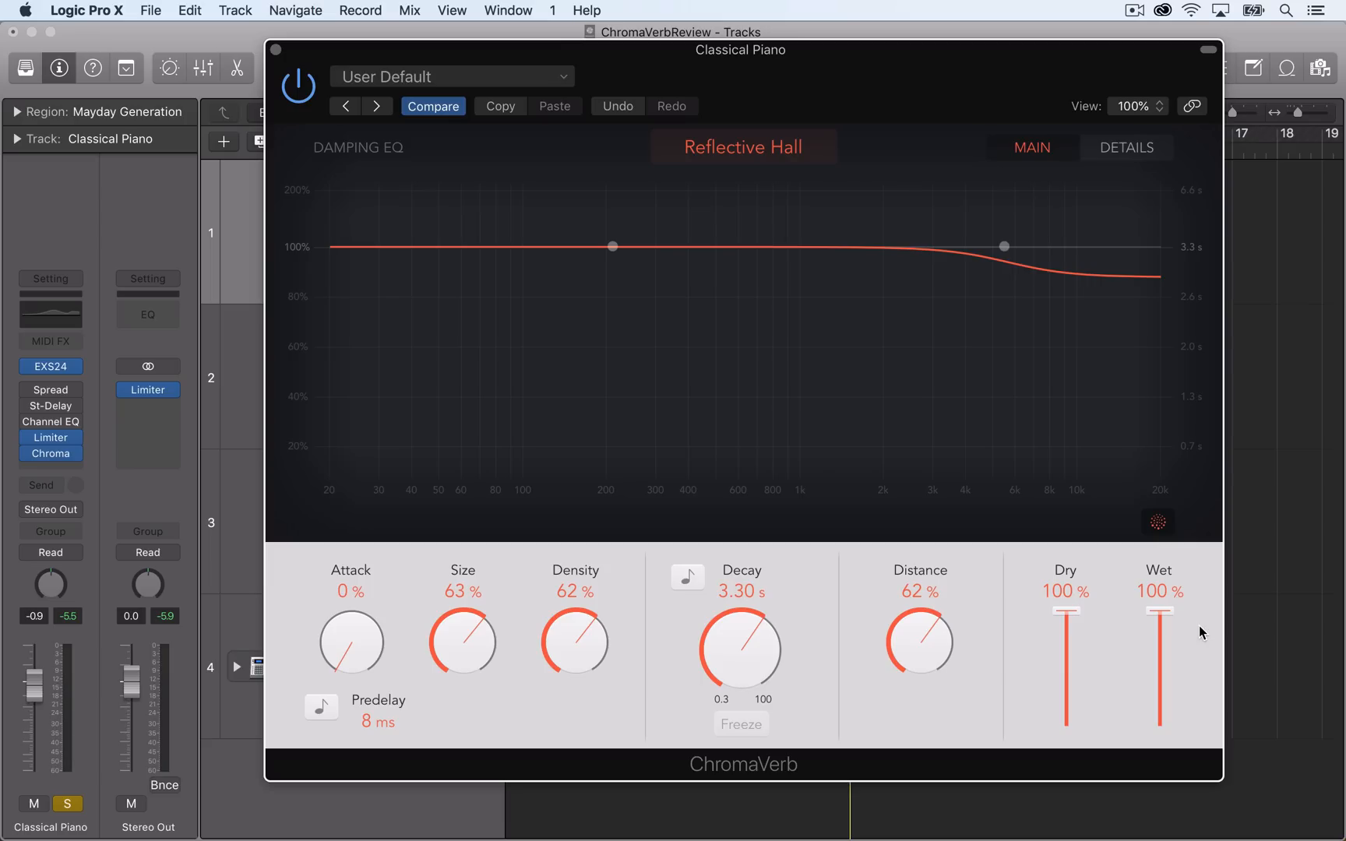
key("space")
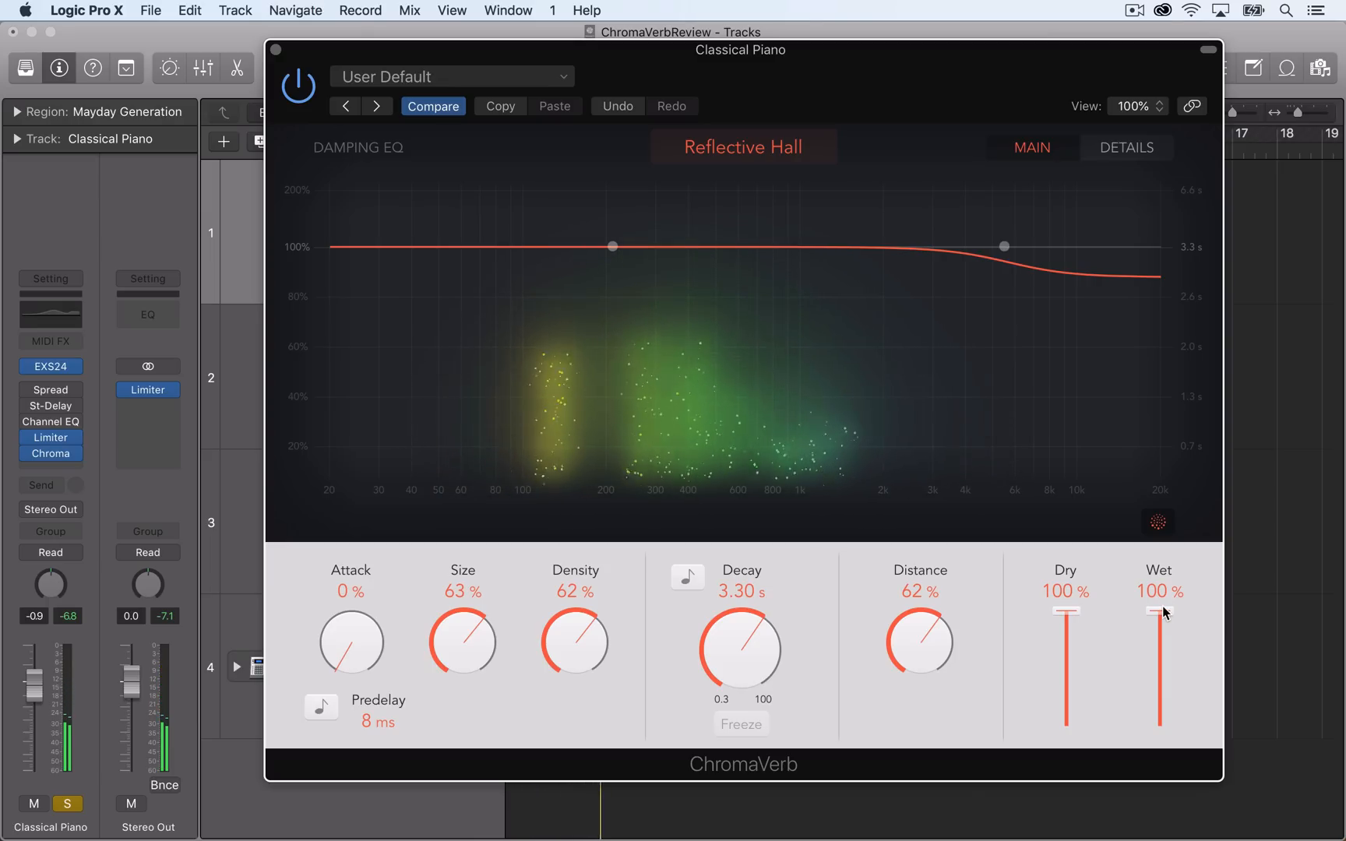
left_click_drag(1164, 612, 1198, 568)
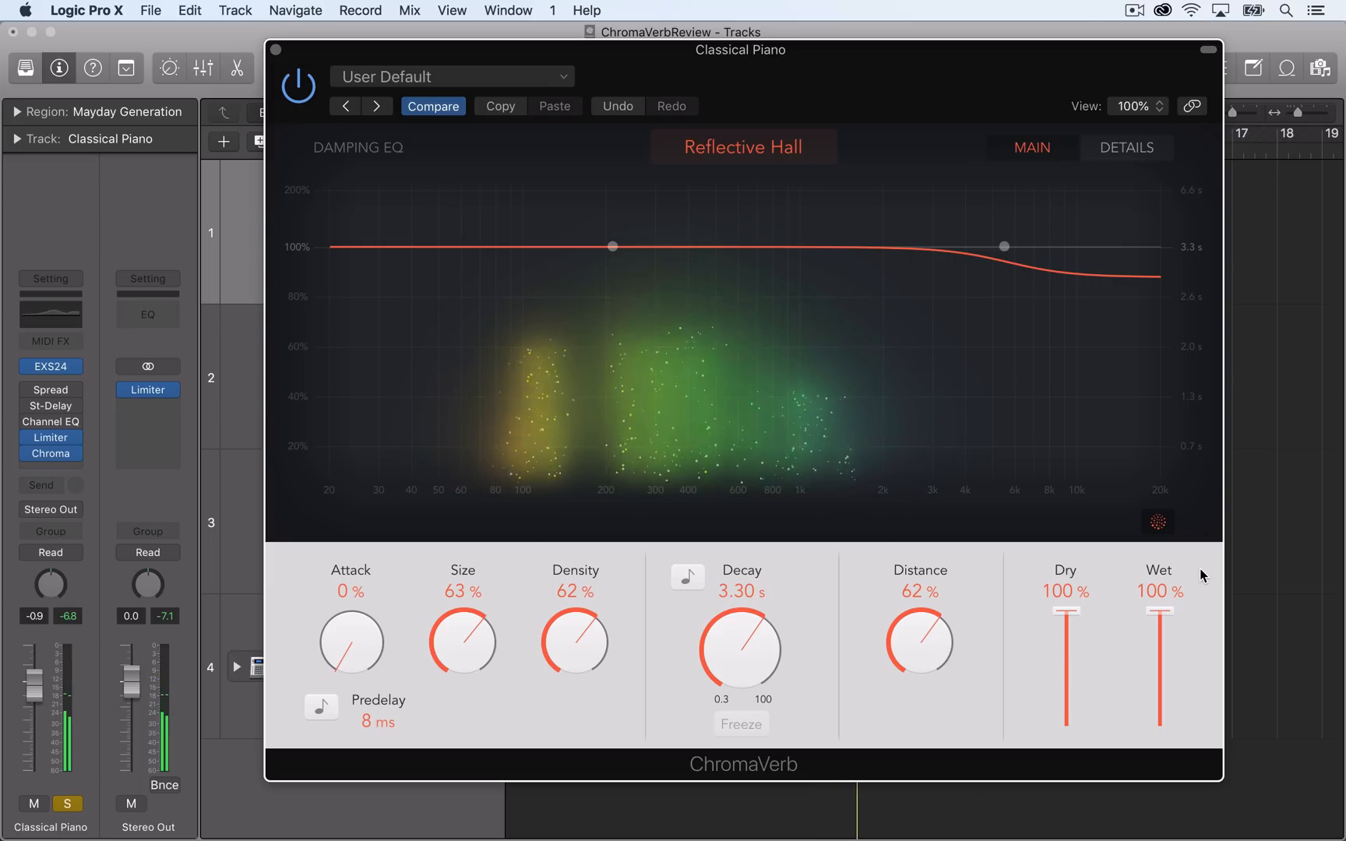
Change the room type to Airy and play the piano while varying the wet level, ending at 100%.
left_click(800, 152)
left_click(732, 399)
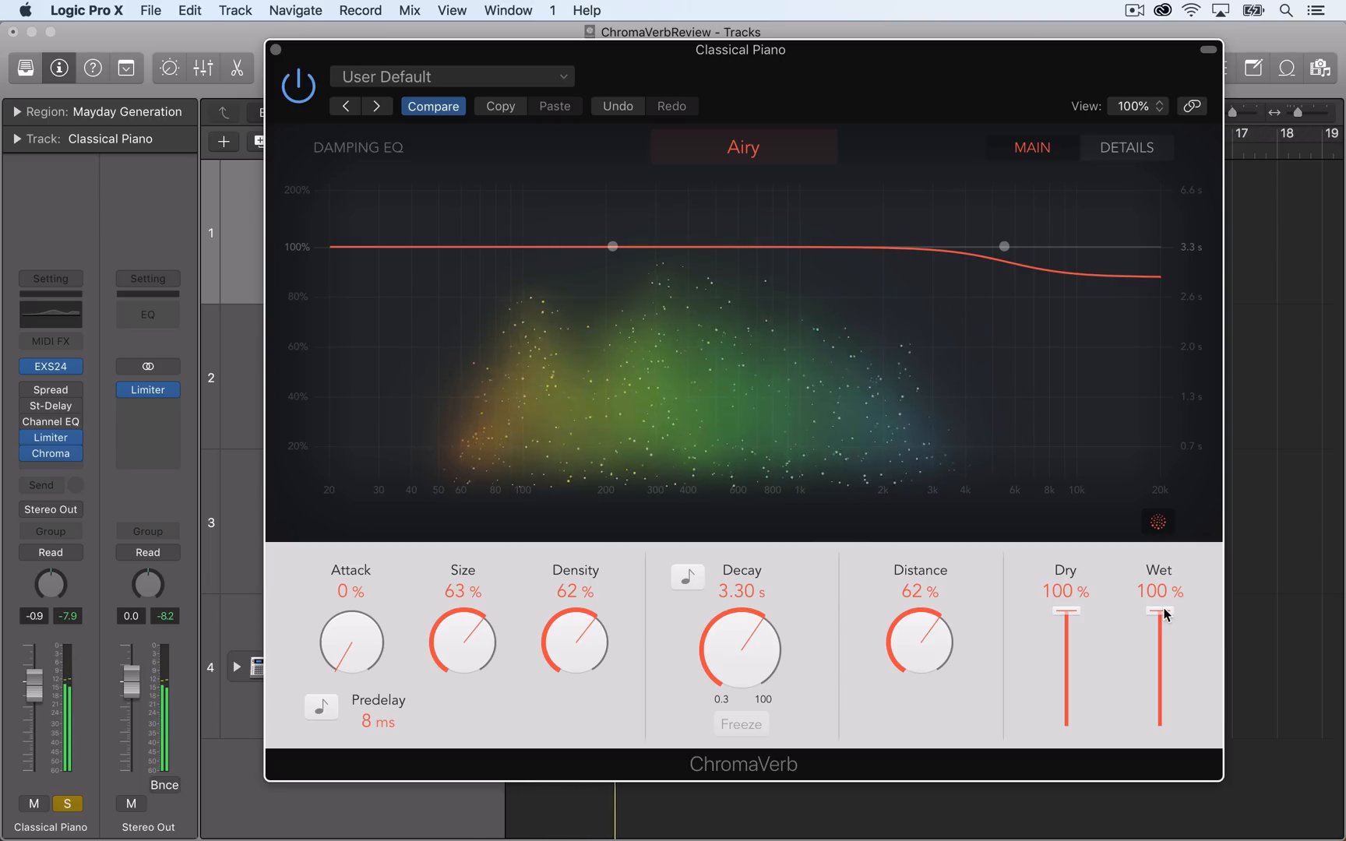
left_click_drag(1166, 614, 1181, 576)
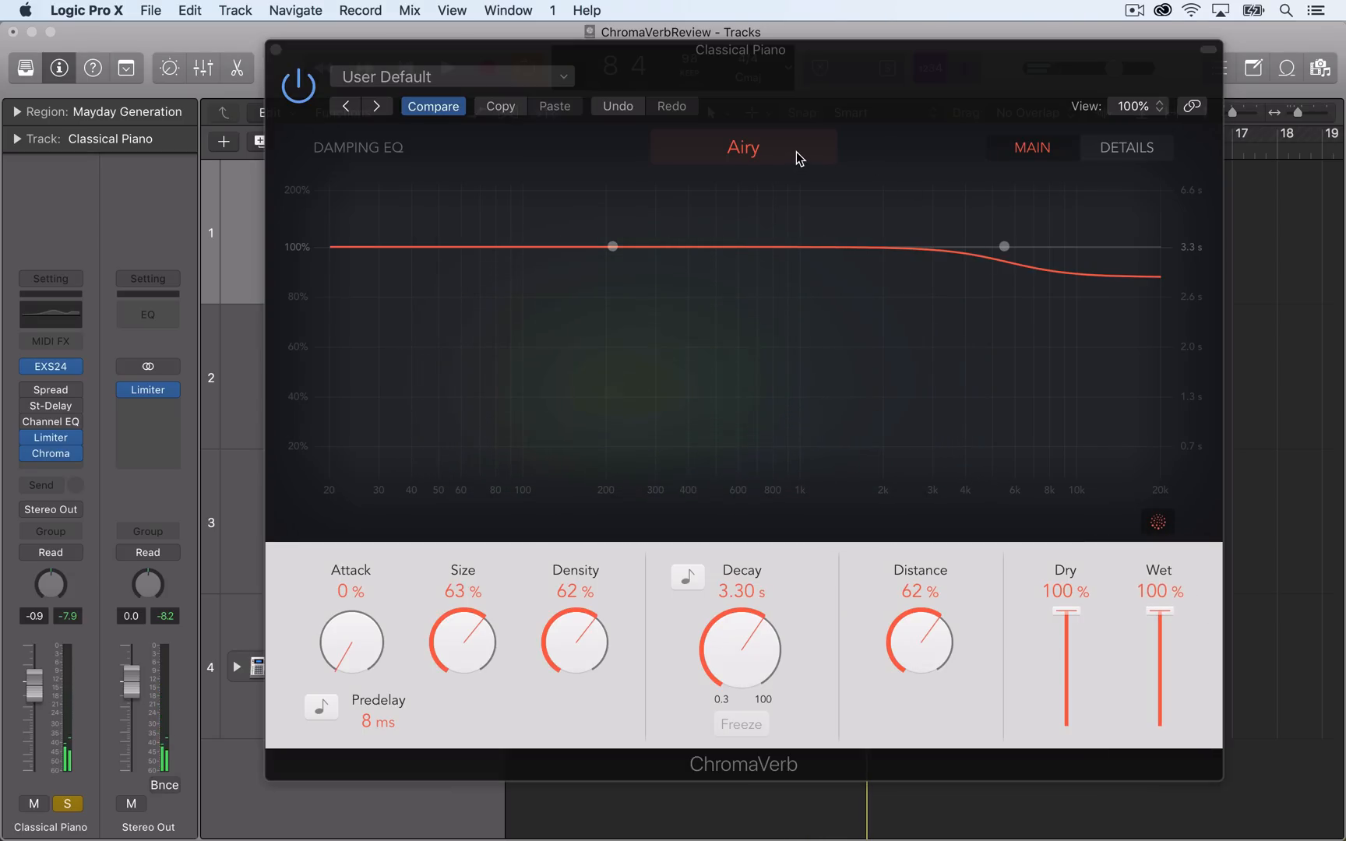
Change the room type to Strange Room and play the piano while lowering the wet level to 0% and raising it back to 100%.
left_click(795, 151)
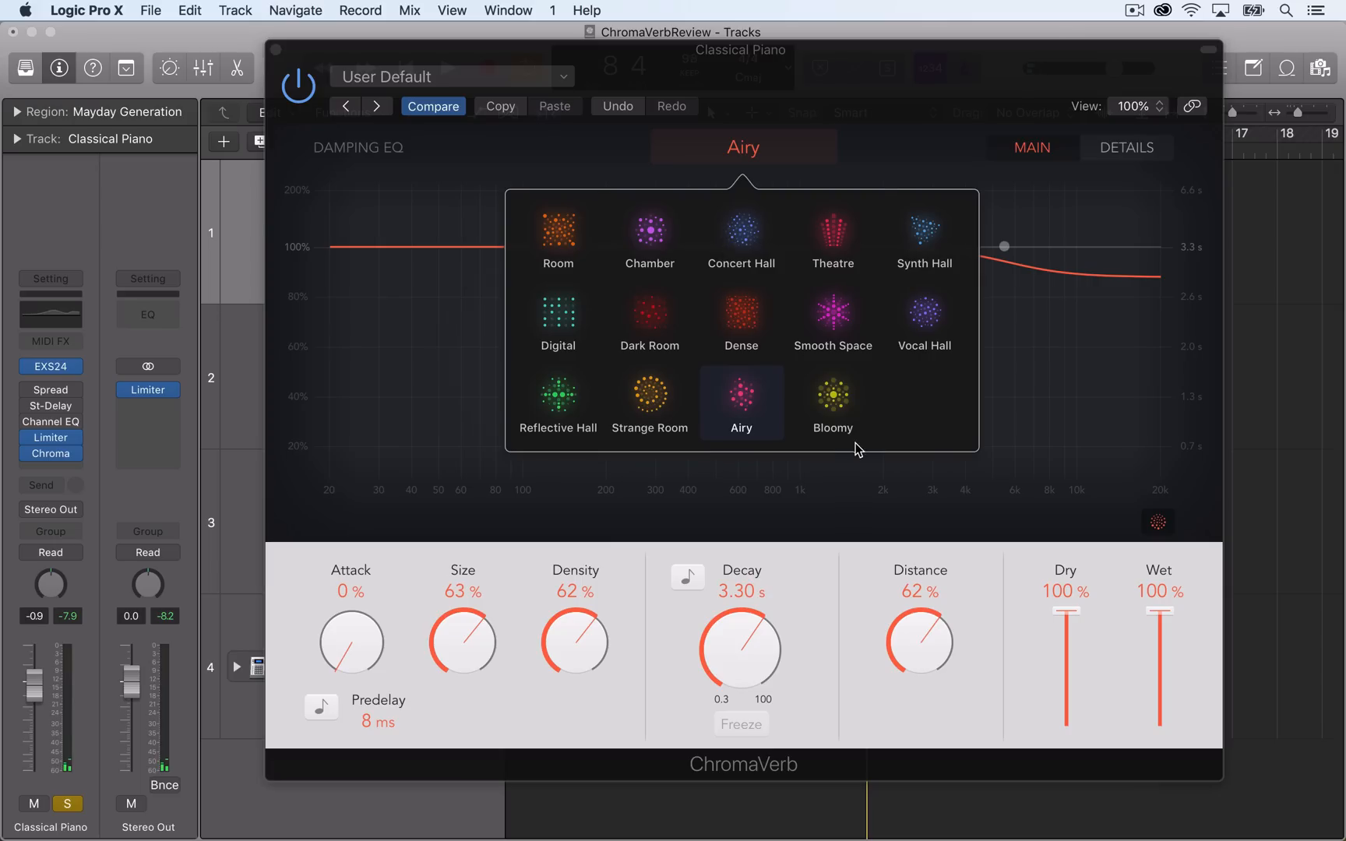
left_click(653, 414)
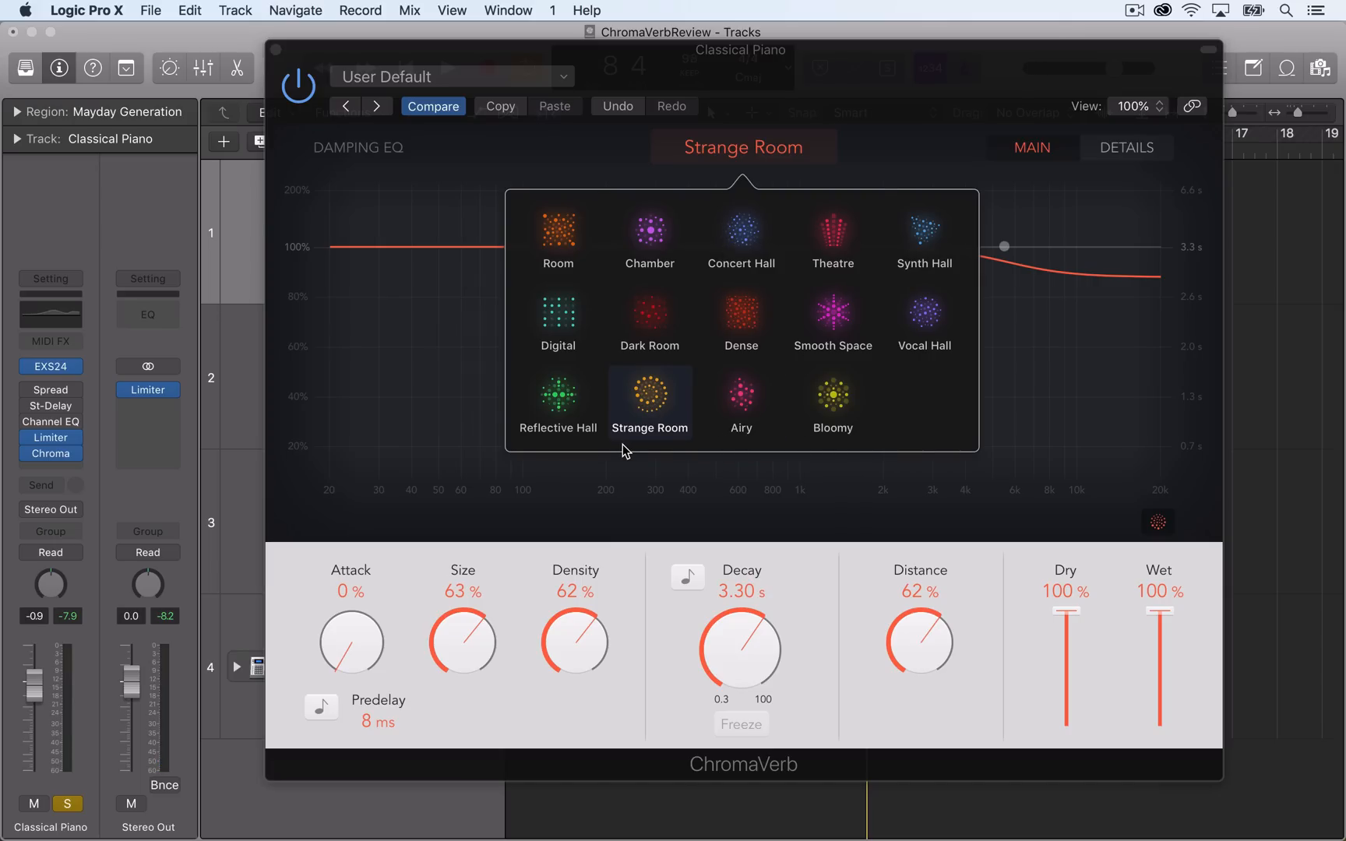
left_click(855, 401)
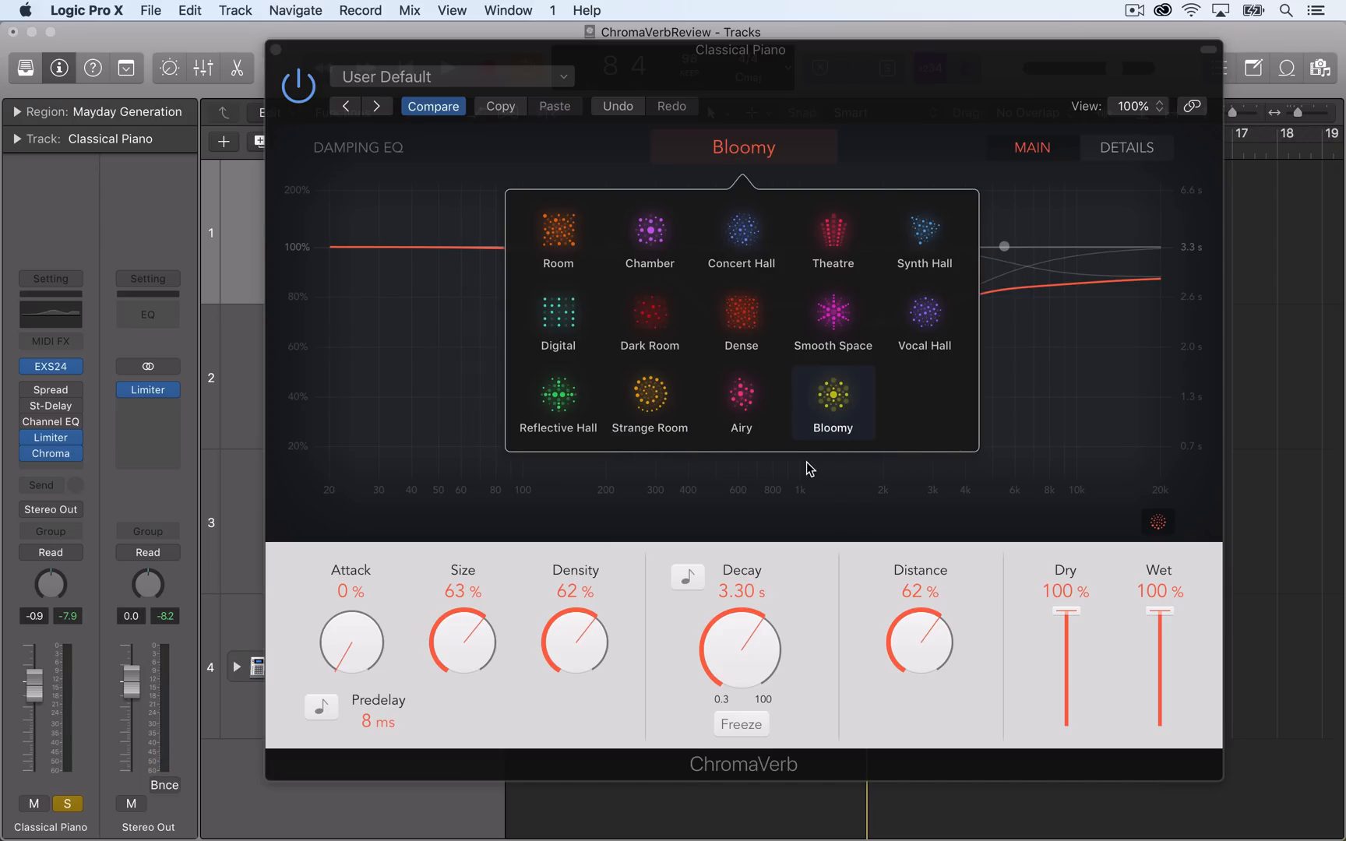
left_click(676, 401)
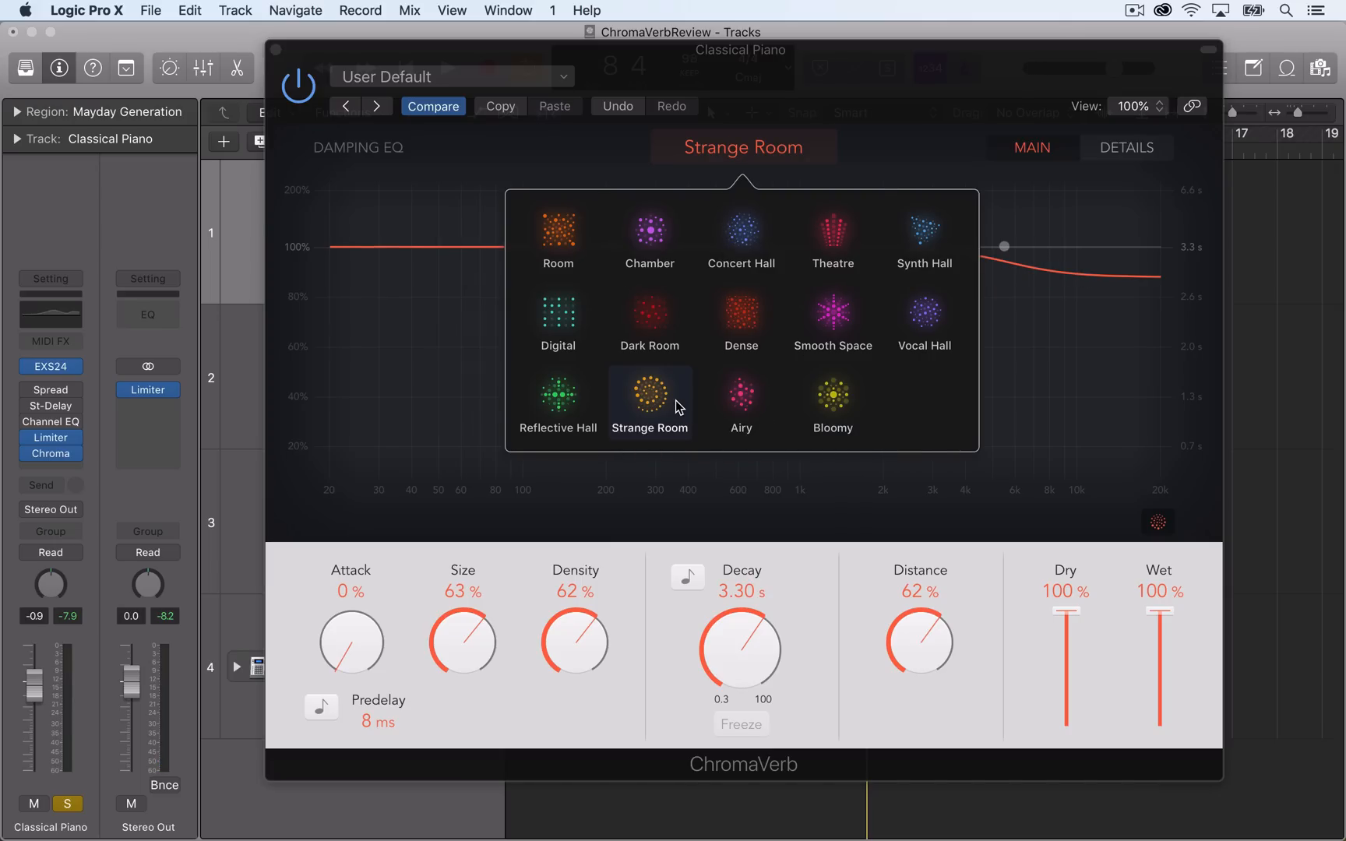
left_click(675, 400)
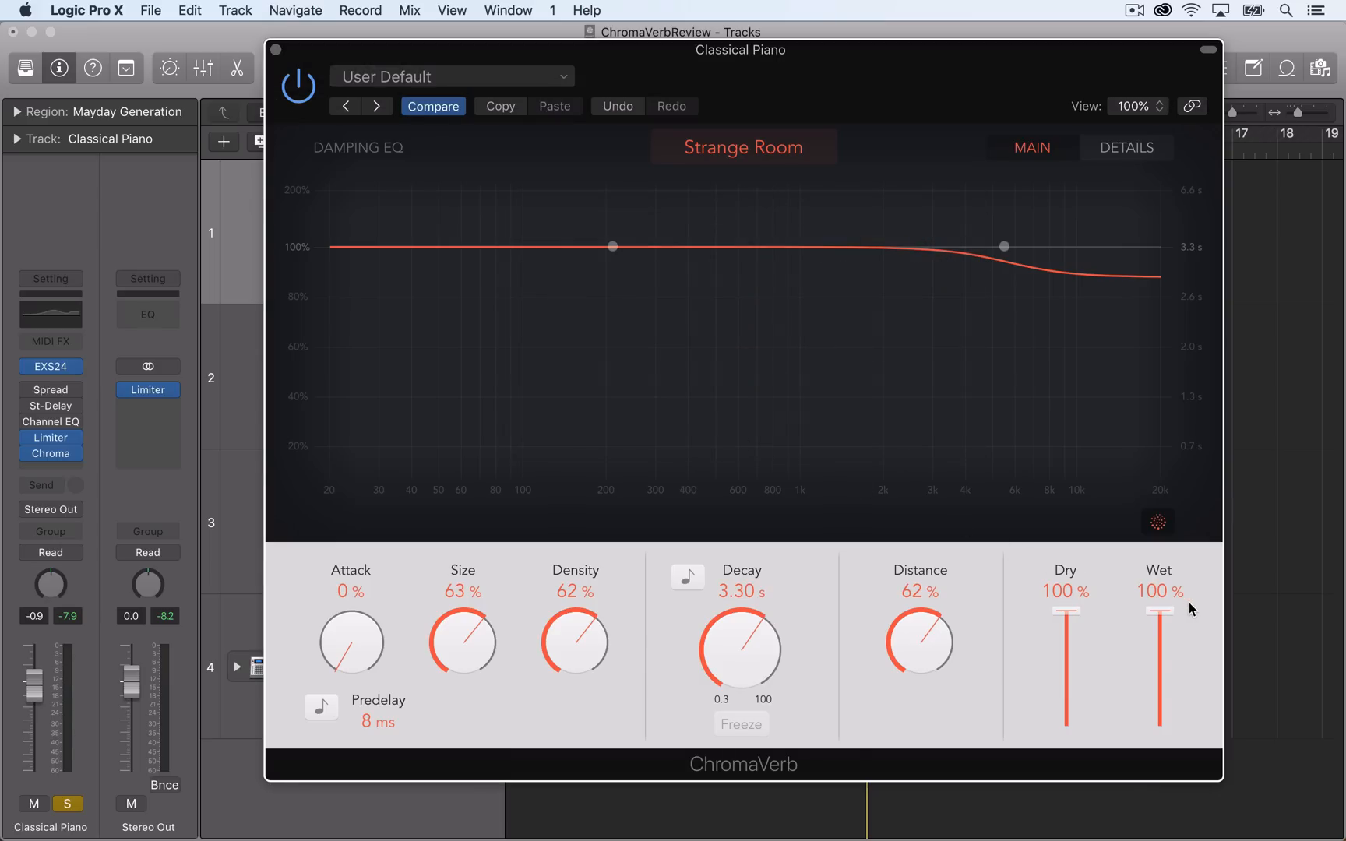
key("space")
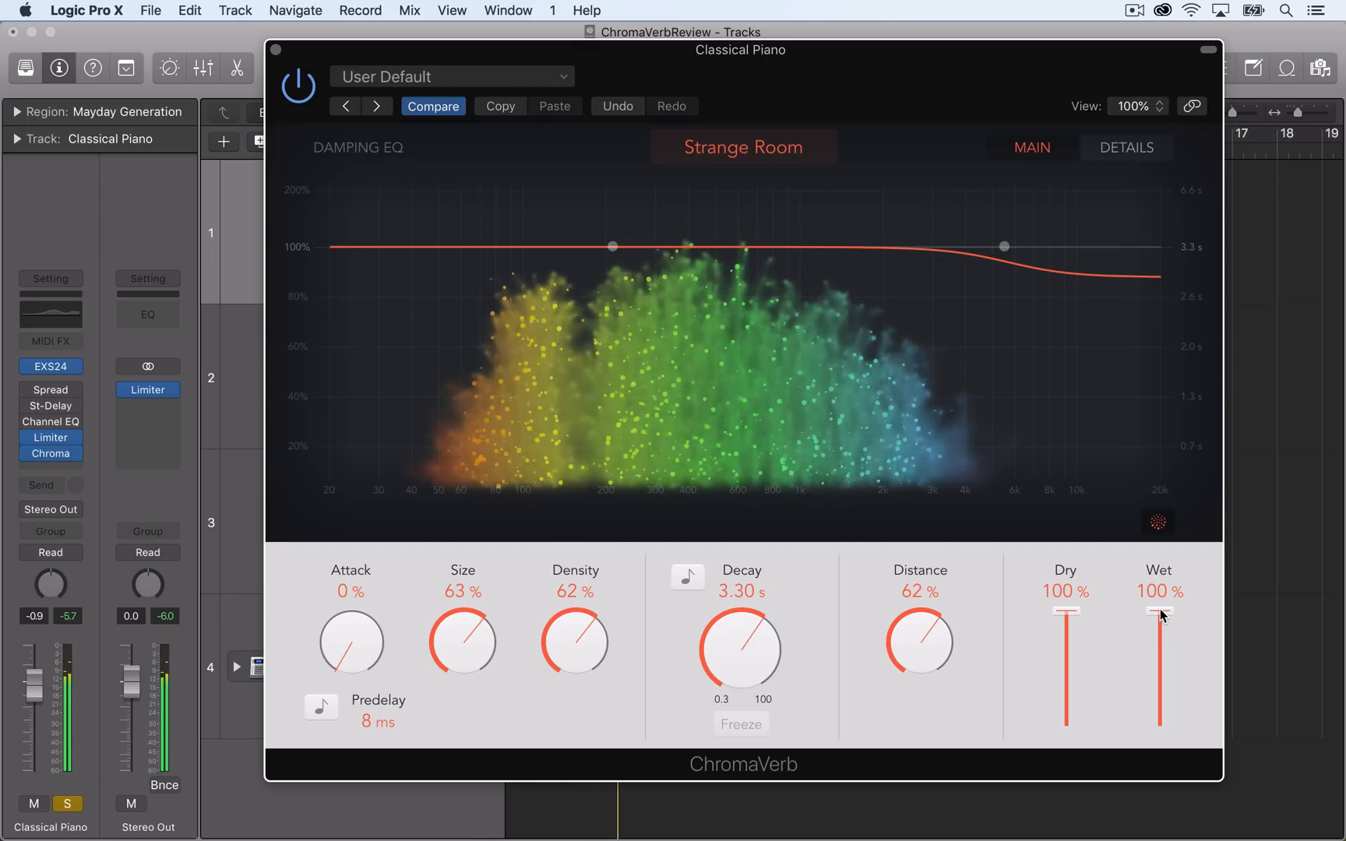
left_click(1160, 613)
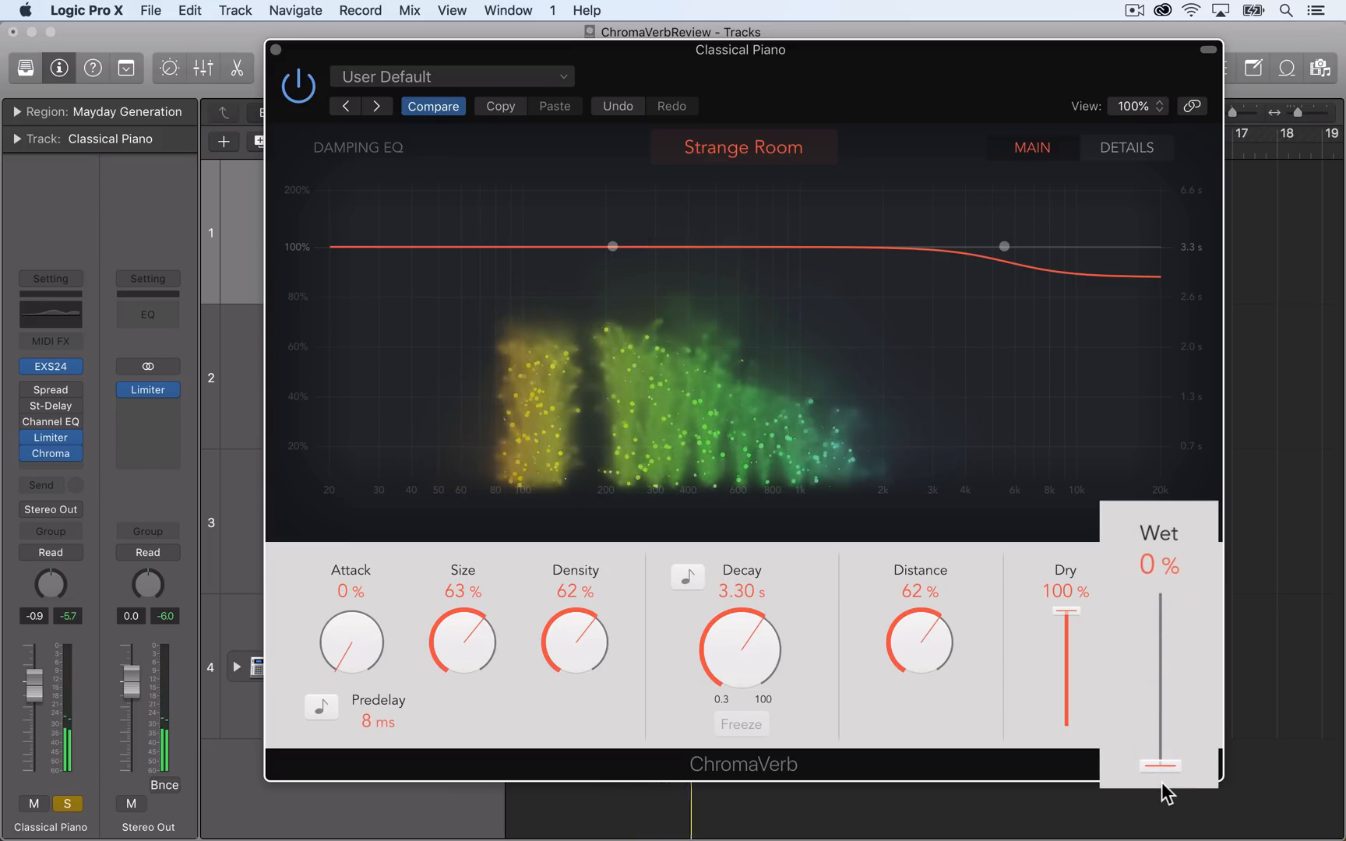
left_click_drag(1160, 782, 1196, 580)
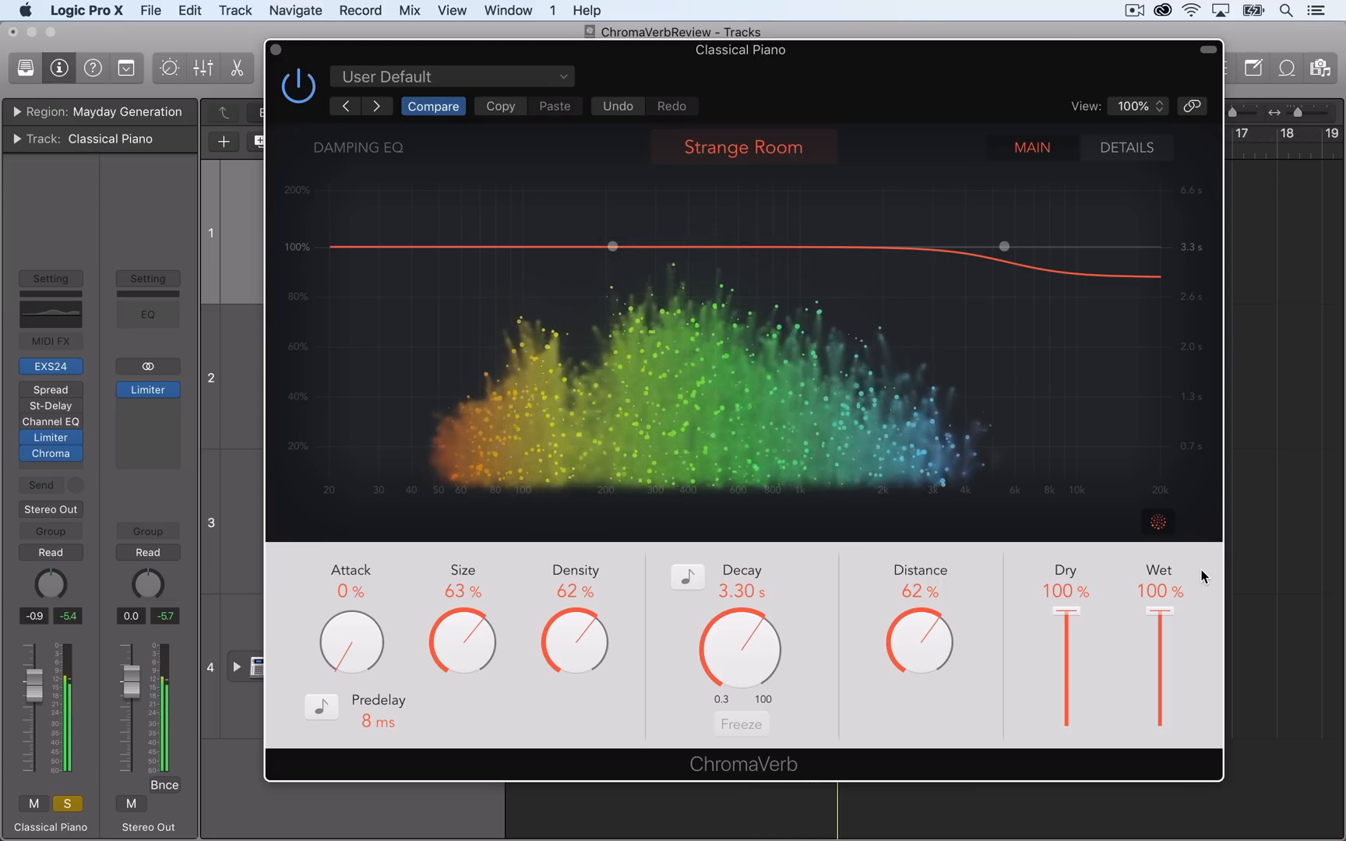
Change the room type to Bloomy and play the piano while varying the wet level, ending at 100%.
left_click(782, 149)
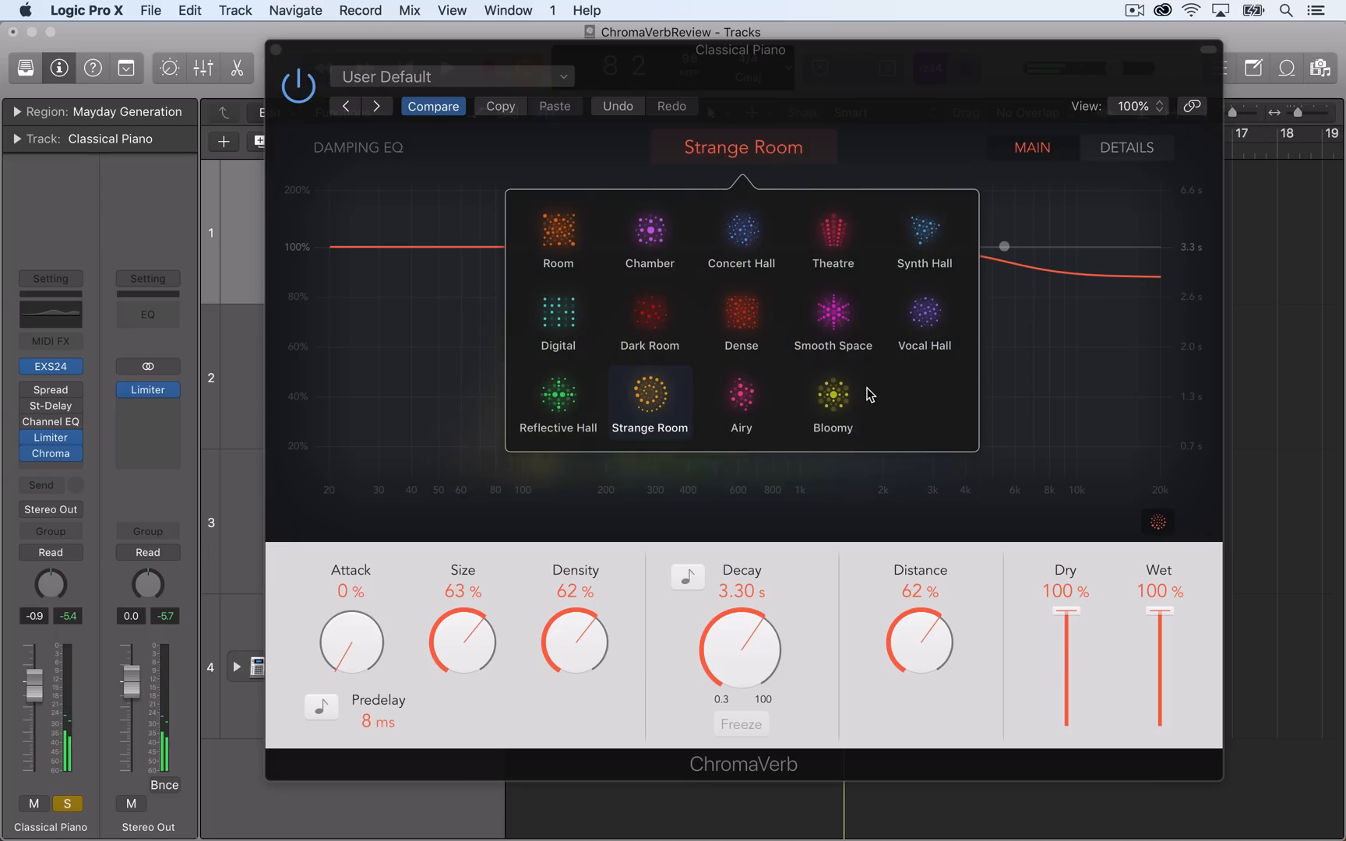
left_click(833, 398)
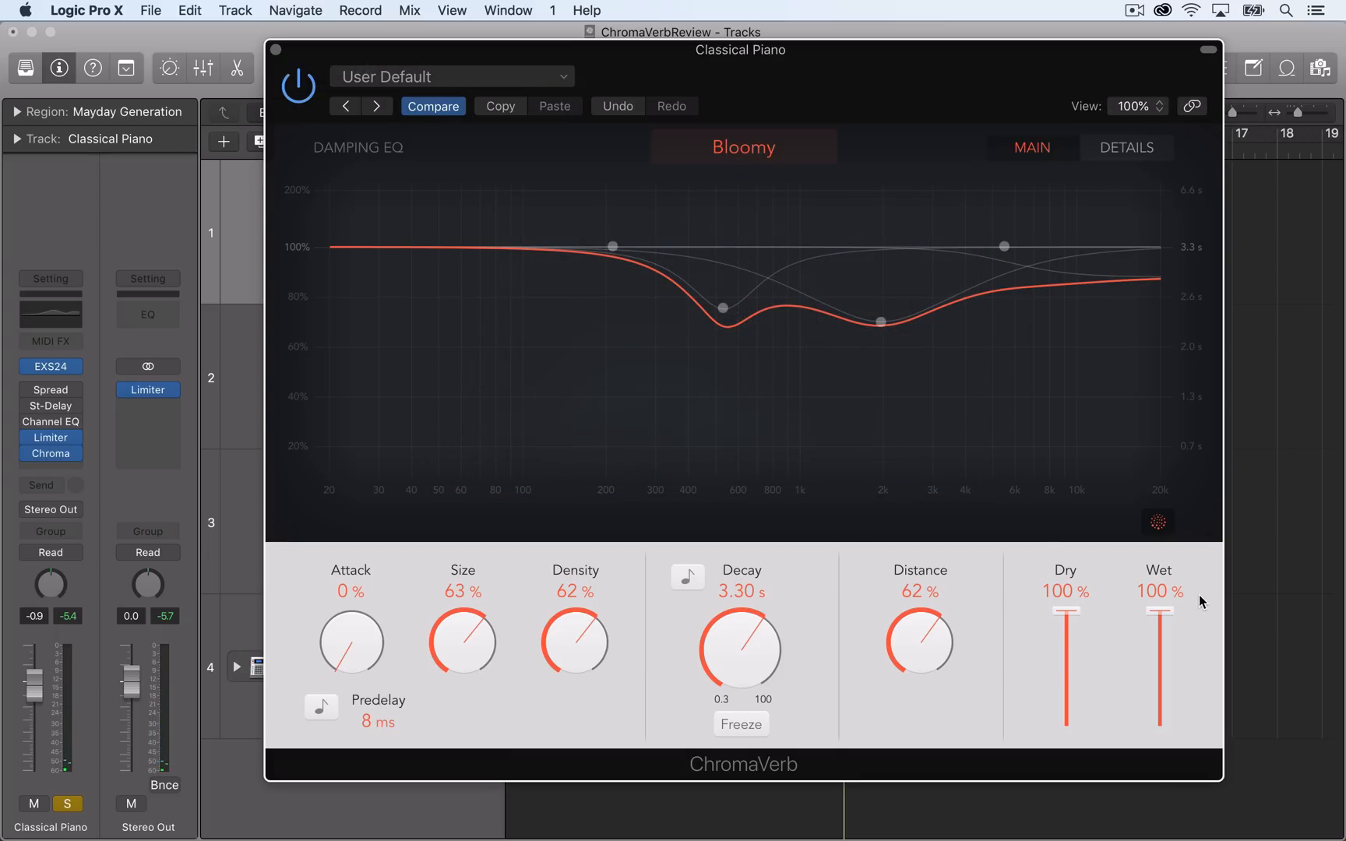
key("space")
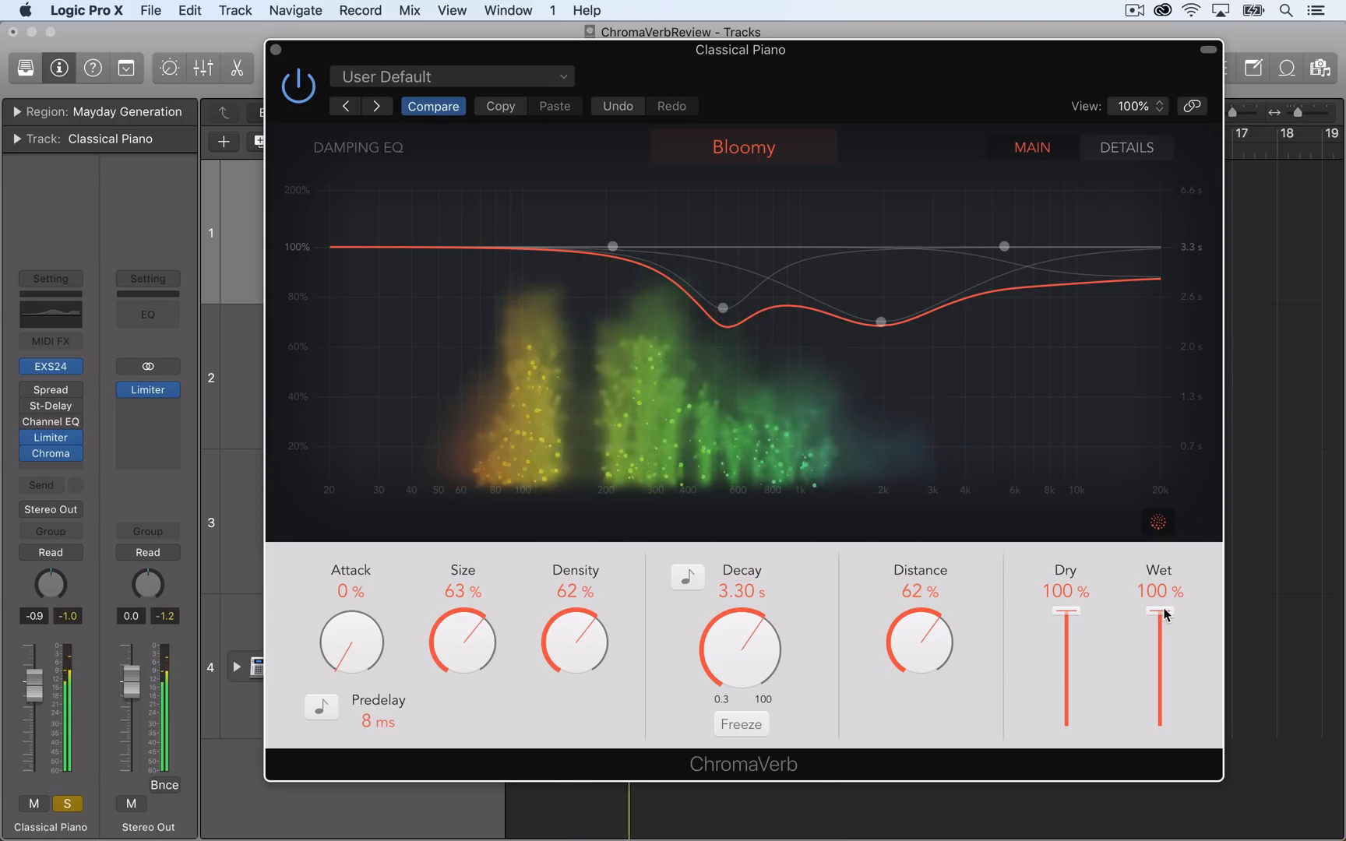
left_click_drag(1165, 615, 1202, 569)
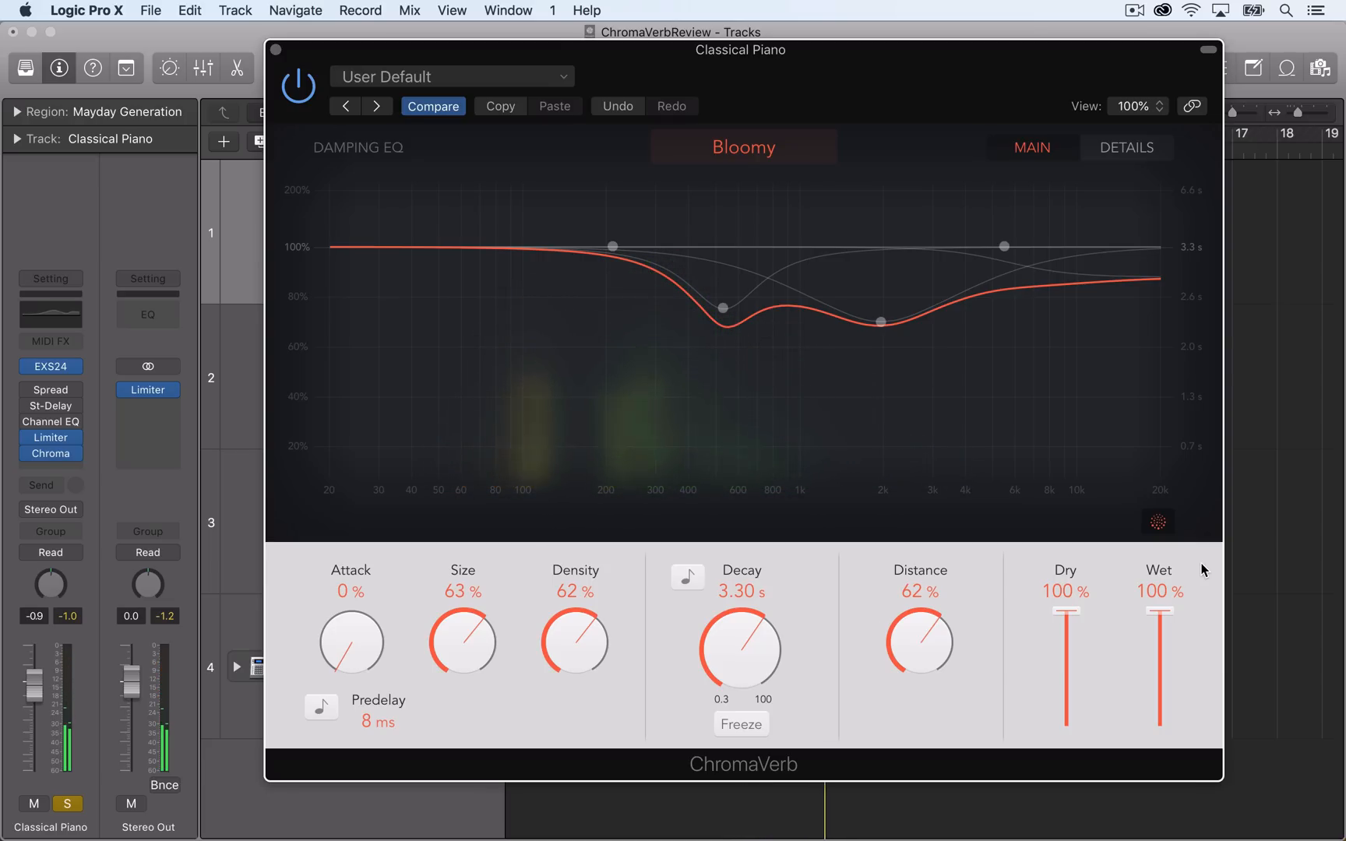
On the Mayday Generation track's Dense Room reverb, set density to 44%, decay to 1.30 s and distance to 44% during playback.
left_click_drag(740, 543, 739, 558)
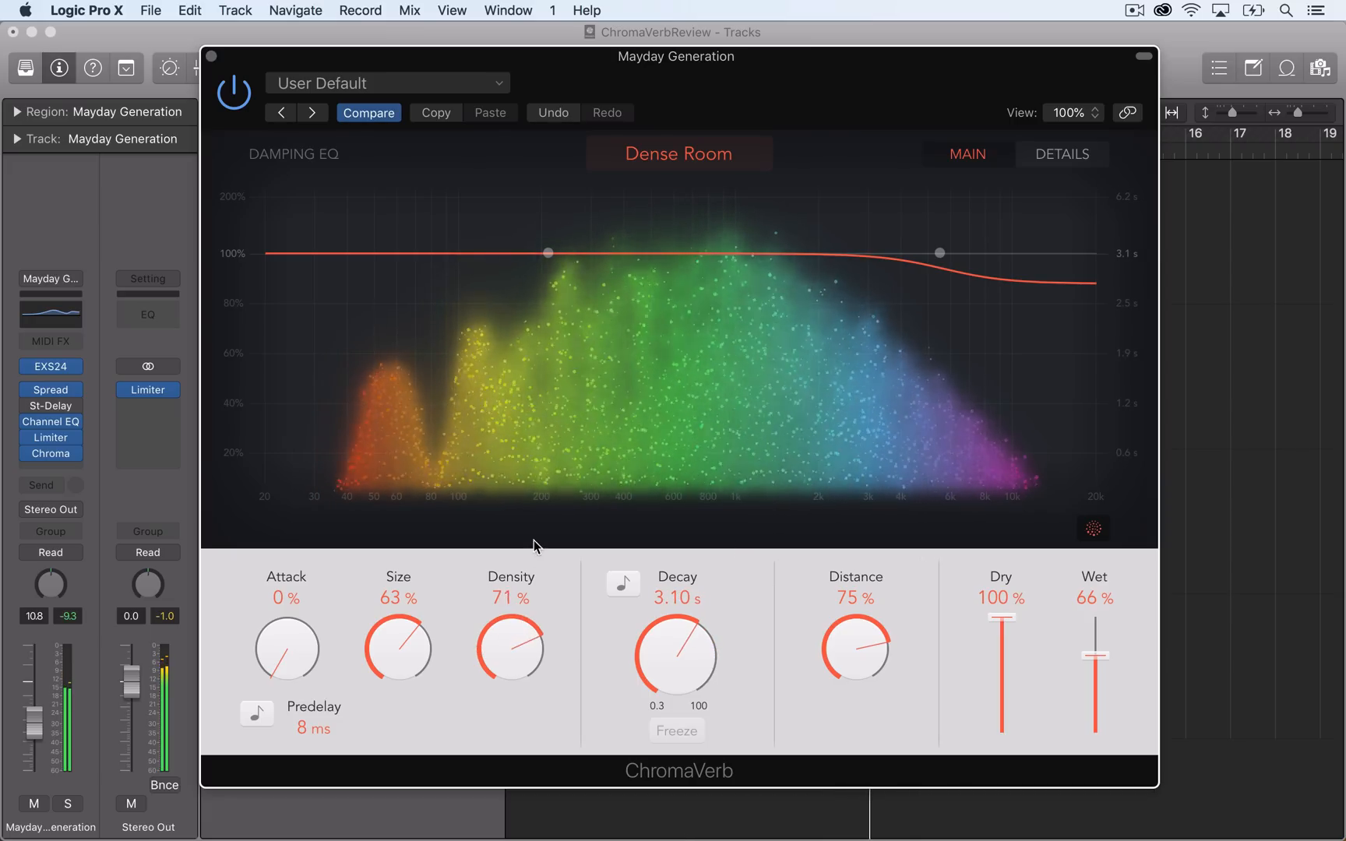
left_click_drag(529, 580, 524, 612)
left_click_drag(667, 625, 684, 711)
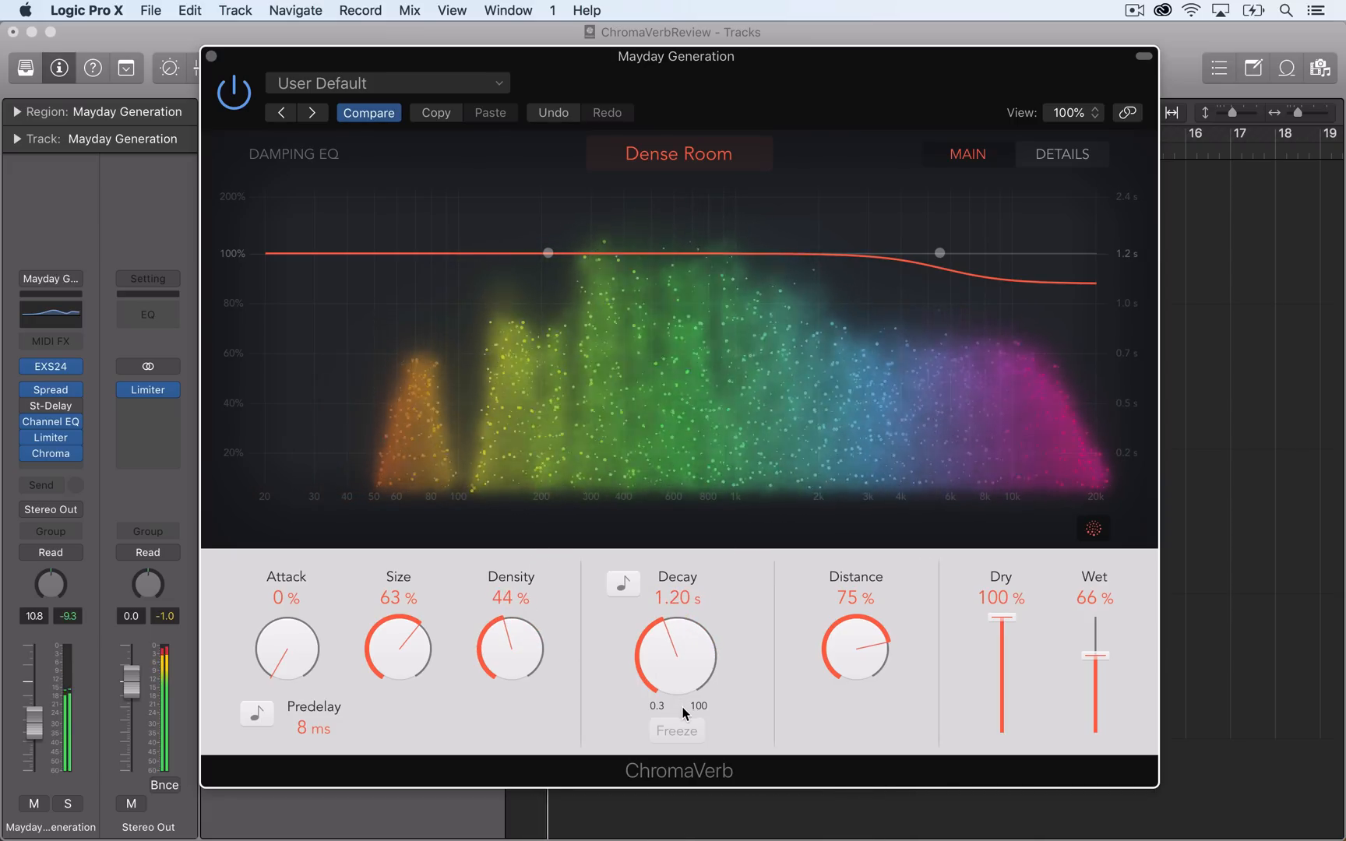
left_click_drag(847, 685, 894, 737)
left_click_drag(707, 672, 714, 661)
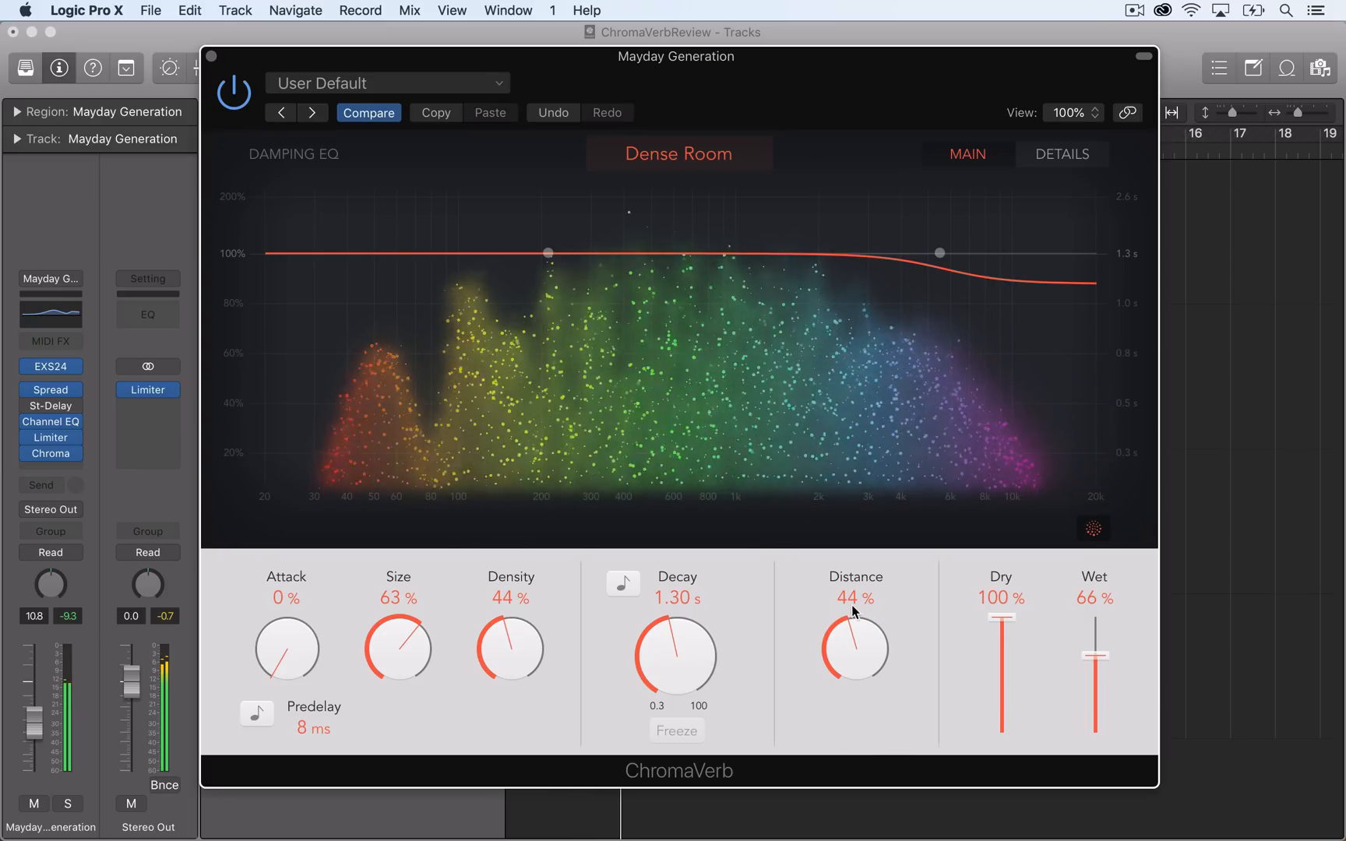